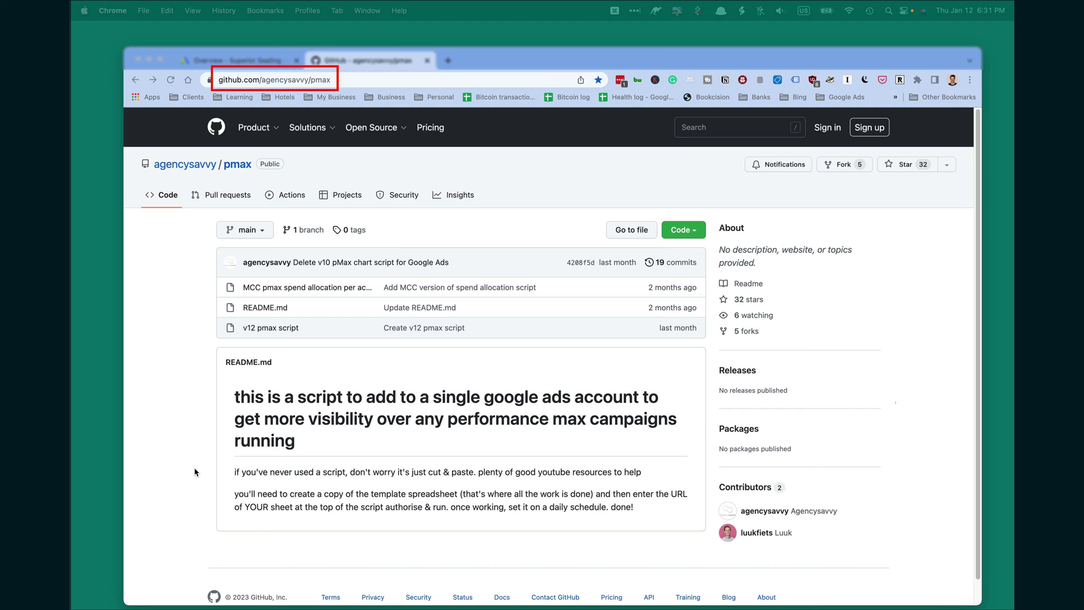
Open the v12 pmax script on GitHub and select its code from line 38 through line 110.
{"action": "left_click", "coordinate": [271, 328]}
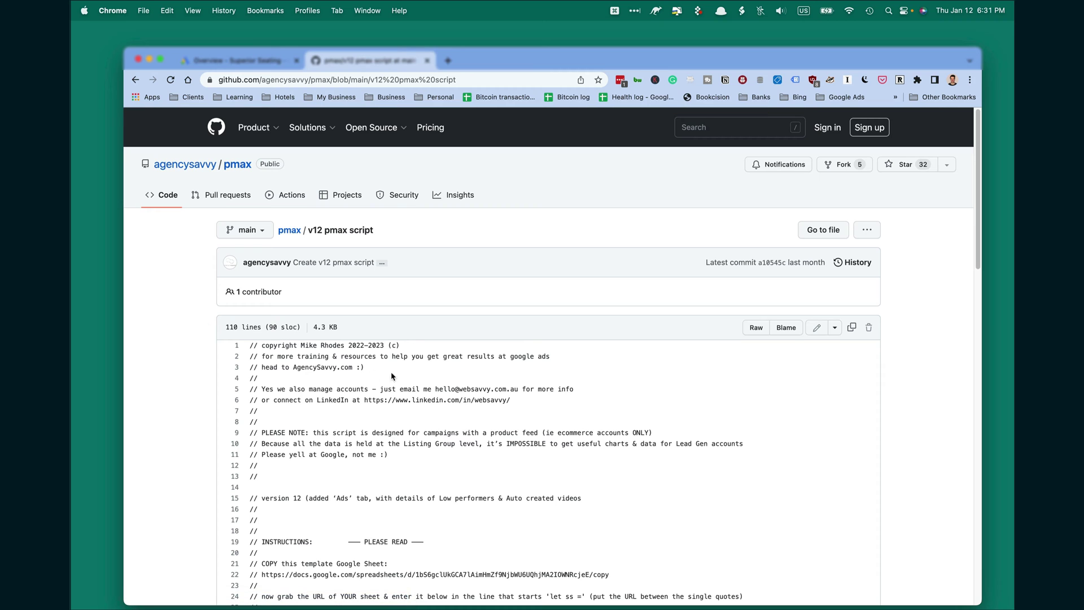
{"action": "scroll", "coordinate": [467, 390], "scroll_direction": "down", "scroll_amount": 5}
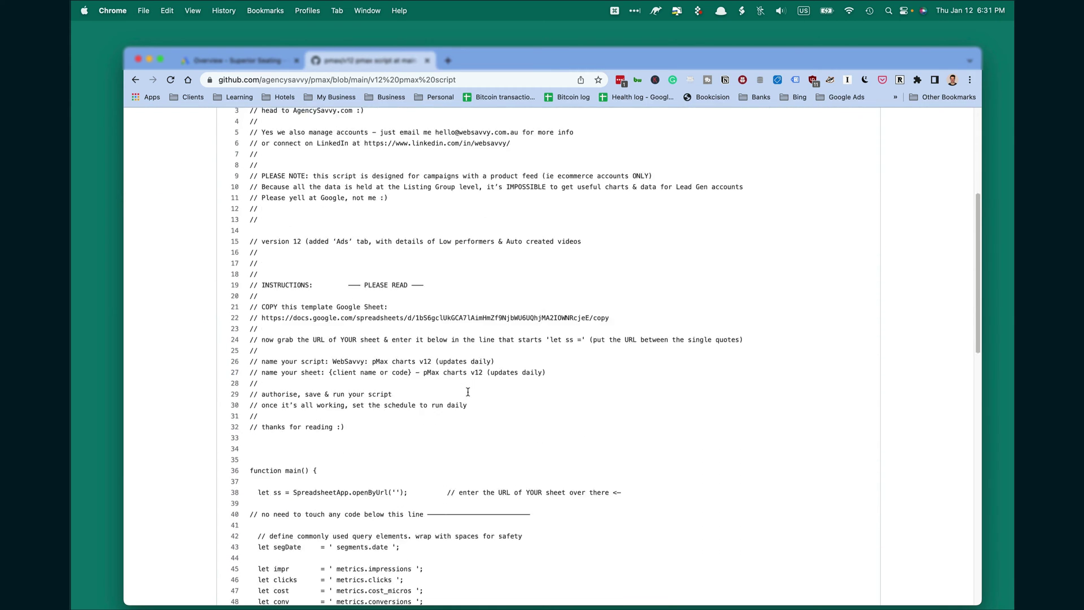
{"action": "scroll", "coordinate": [467, 392], "scroll_direction": "down", "scroll_amount": 4}
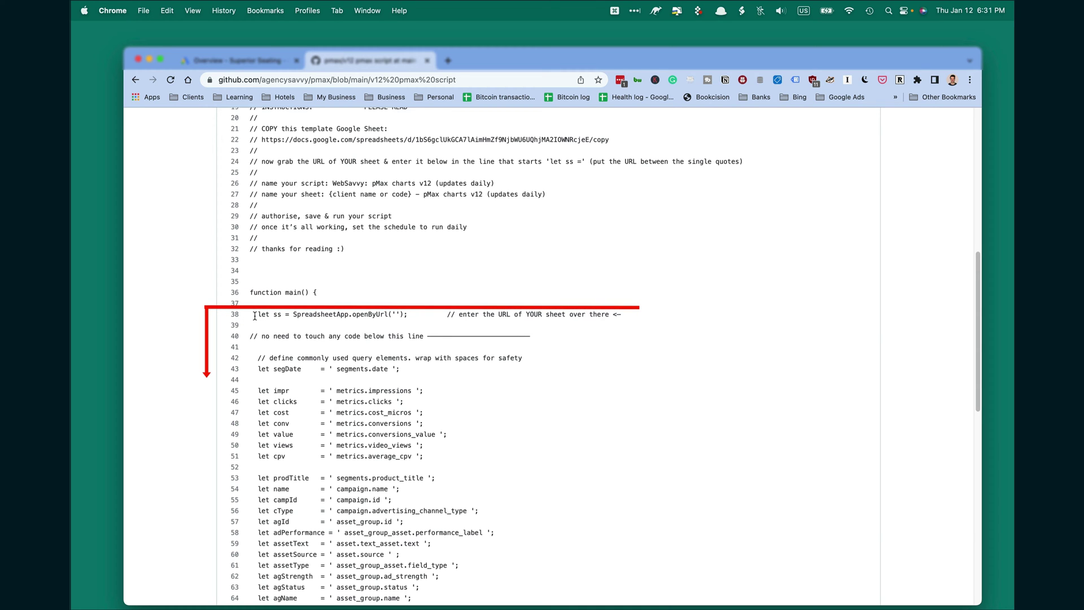
{"action": "left_click_drag", "start_coordinate": [250, 314], "coordinate": [260, 502]}
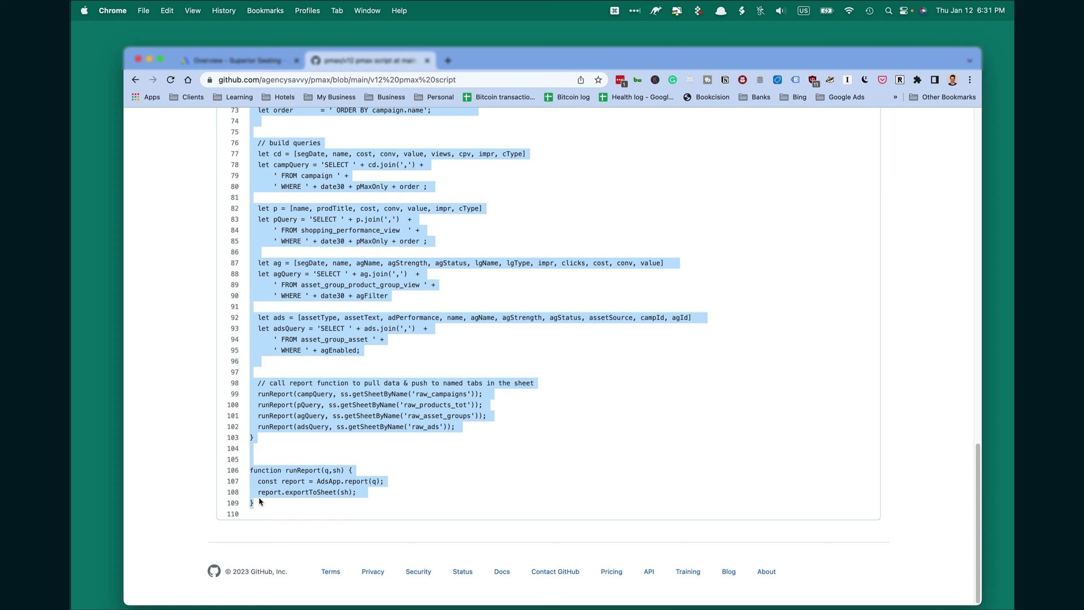
Create a new blank script from the Google Ads Scripts page under Bulk Actions.
{"action": "left_click", "coordinate": [250, 63]}
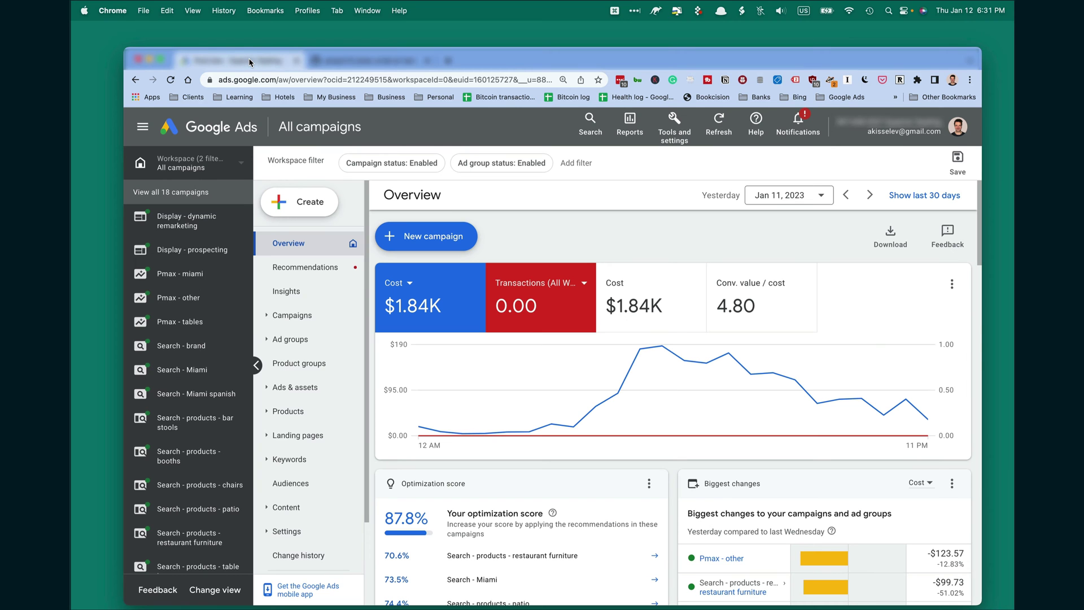
{"action": "left_click", "coordinate": [668, 132]}
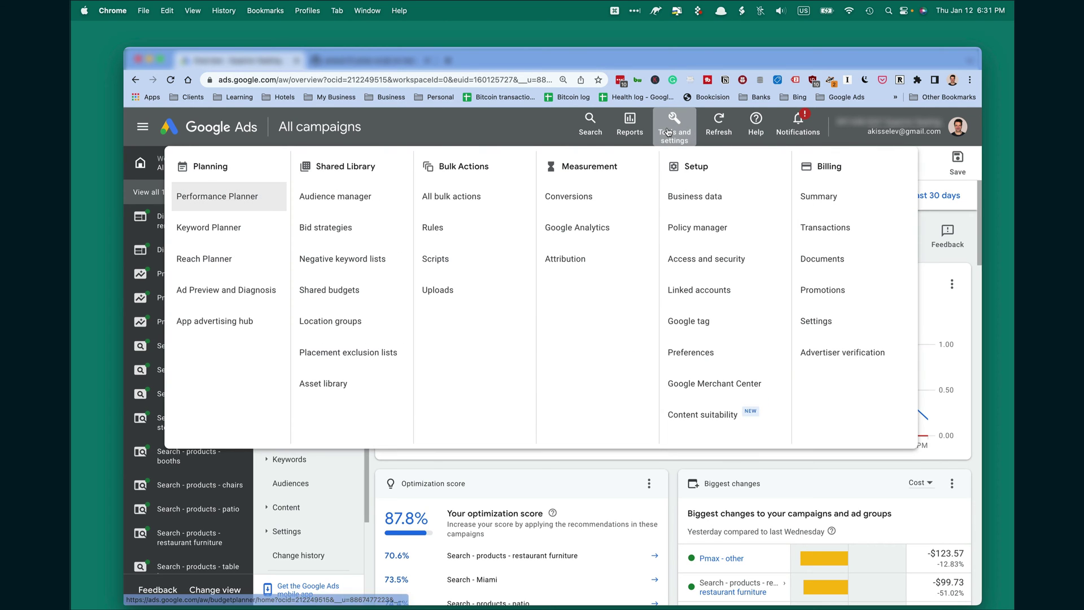
{"action": "left_click", "coordinate": [478, 261]}
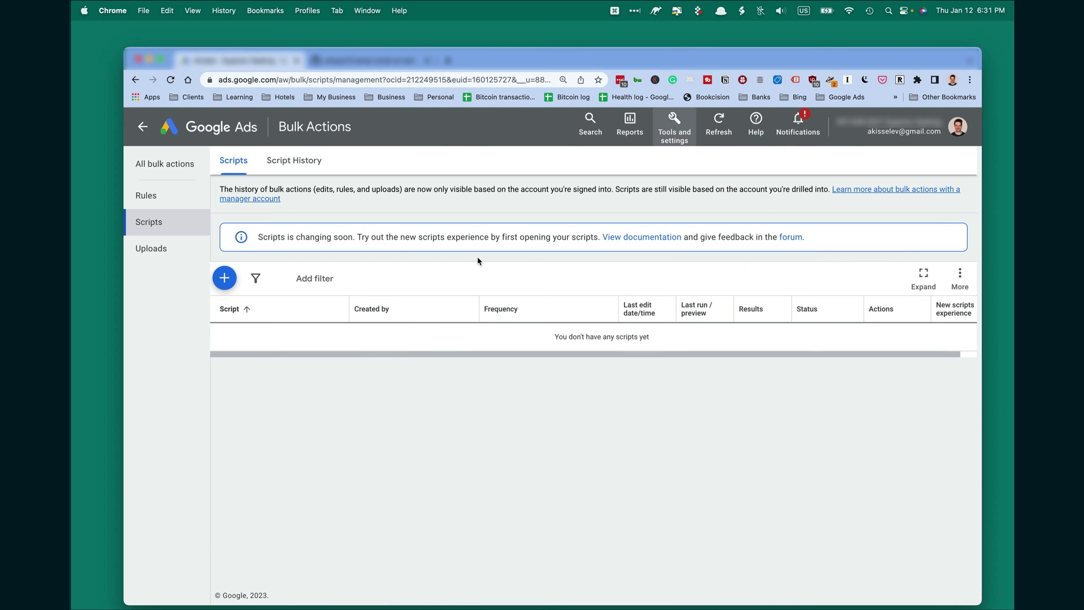
{"action": "left_click", "coordinate": [232, 282]}
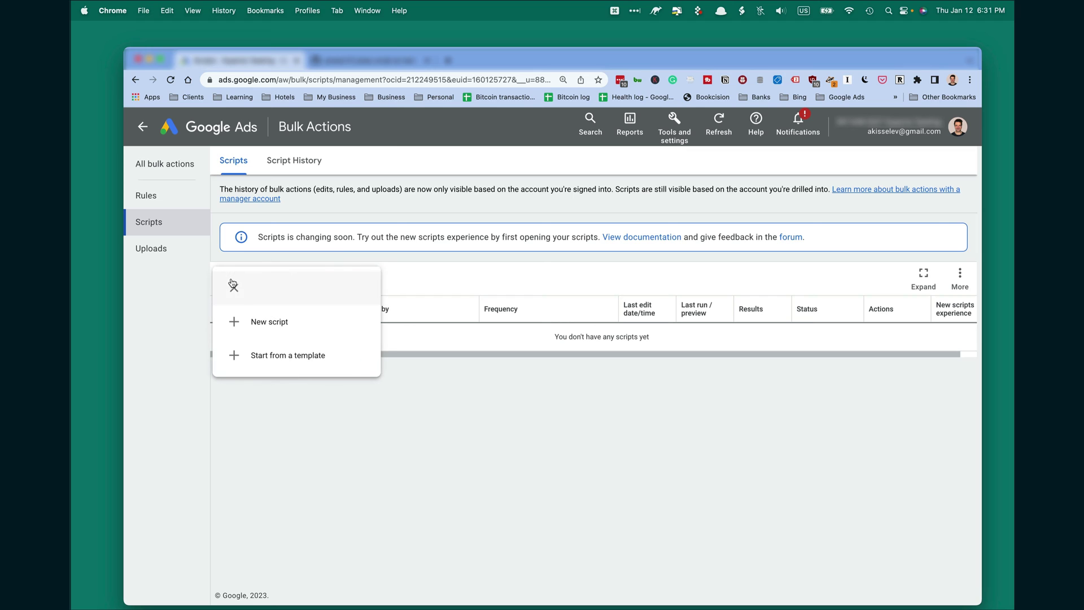
{"action": "left_click", "coordinate": [262, 322]}
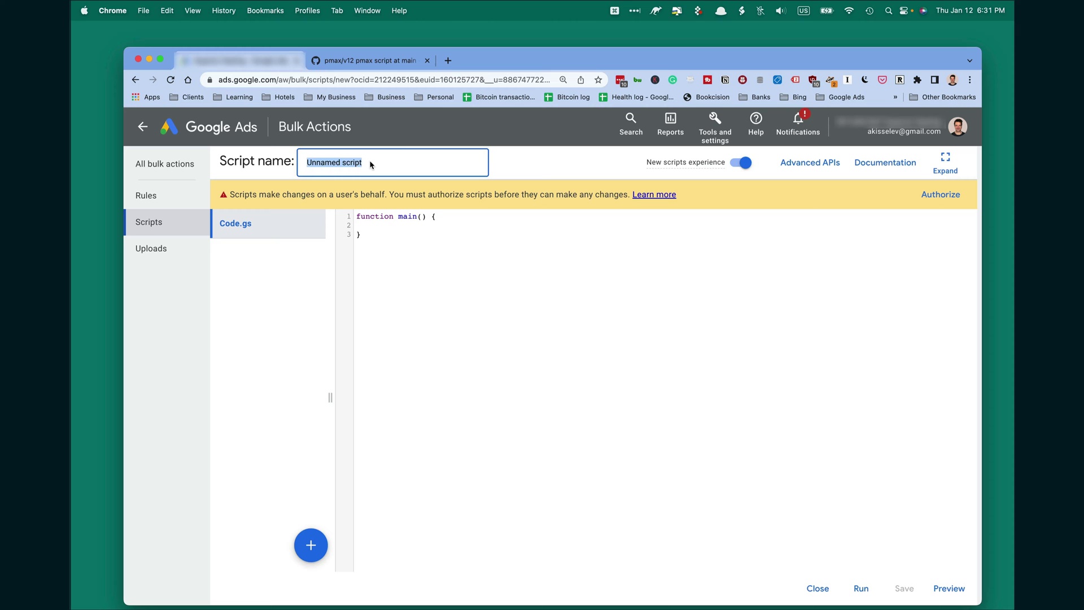
Name the script 'Pmax charts - V12 from agencysavvy' and replace its body with the copied pmax code.
{"action": "type", "text": "Pmax charts - V12 from agencysavvy"}
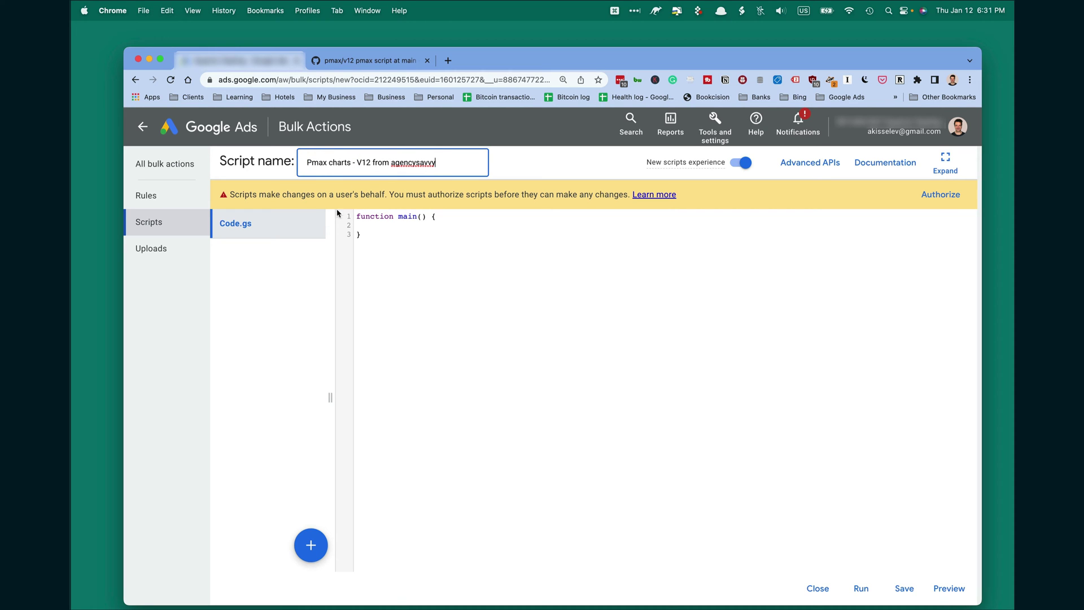
{"action": "left_click", "coordinate": [385, 257]}
{"action": "key", "text": "BackSpace"}
{"action": "key", "text": "BackSpace"}
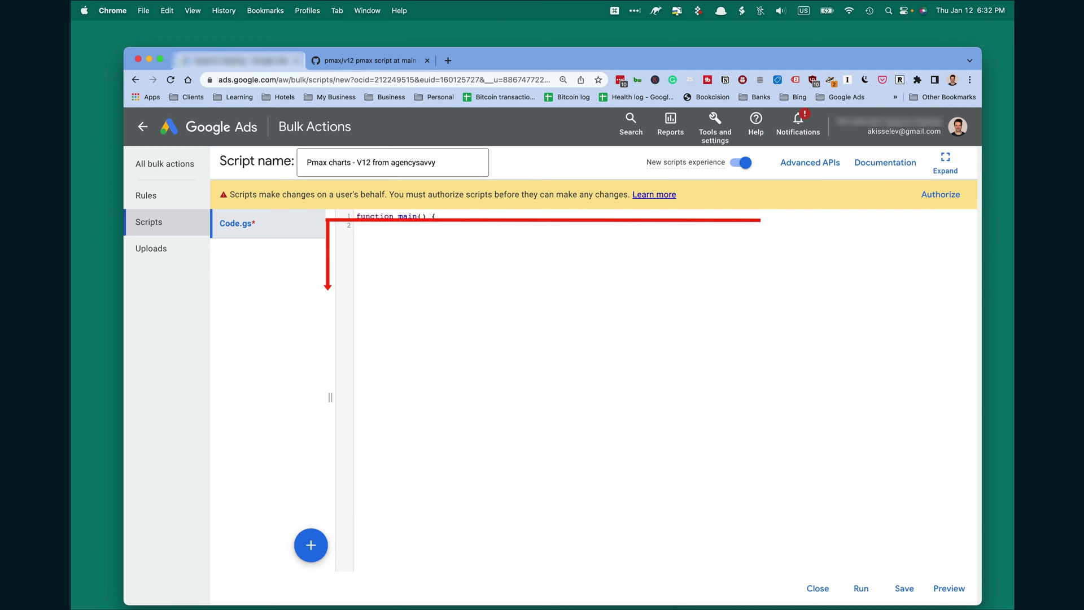
{"action": "key", "text": "super+v"}
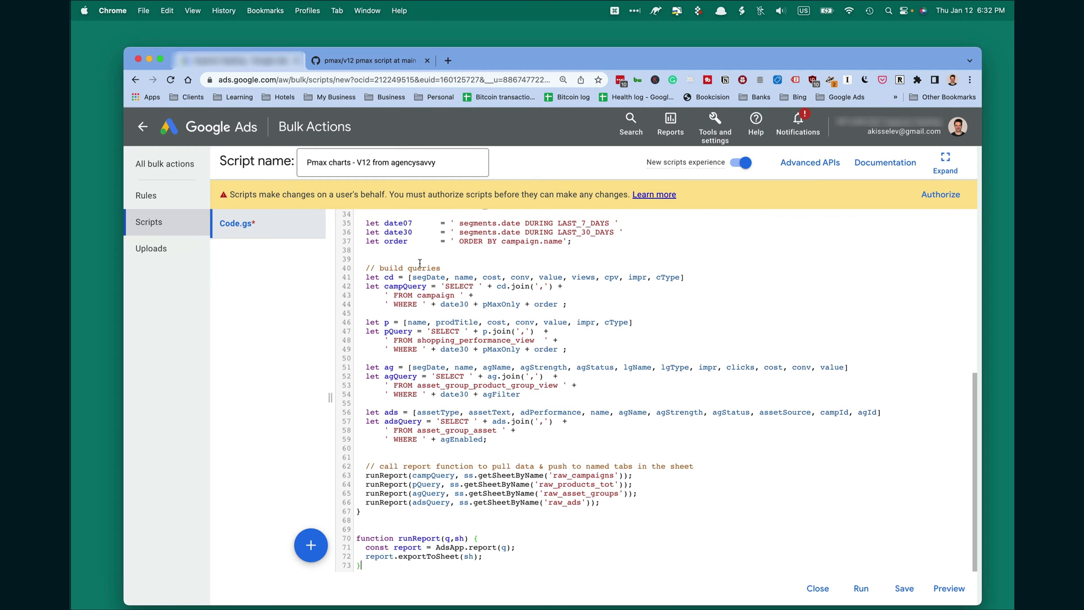
{"action": "scroll", "coordinate": [533, 301], "scroll_direction": "up", "scroll_amount": 10}
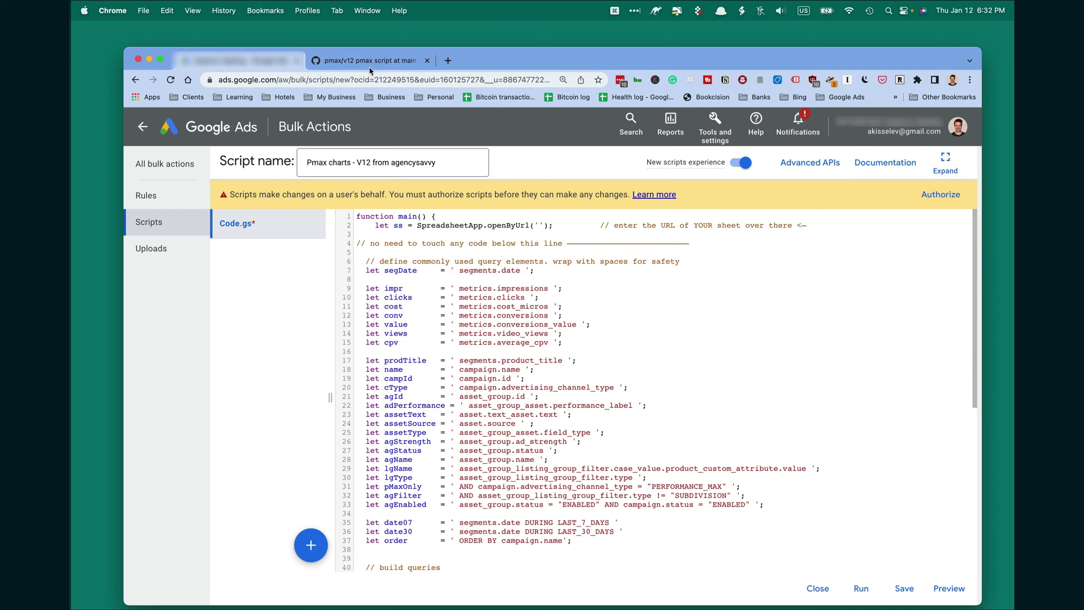
Select the template sheet copy link on line 22 of the GitHub script, then start a blank tab.
{"action": "left_click", "coordinate": [371, 62]}
{"action": "scroll", "coordinate": [374, 201], "scroll_direction": "up", "scroll_amount": 15}
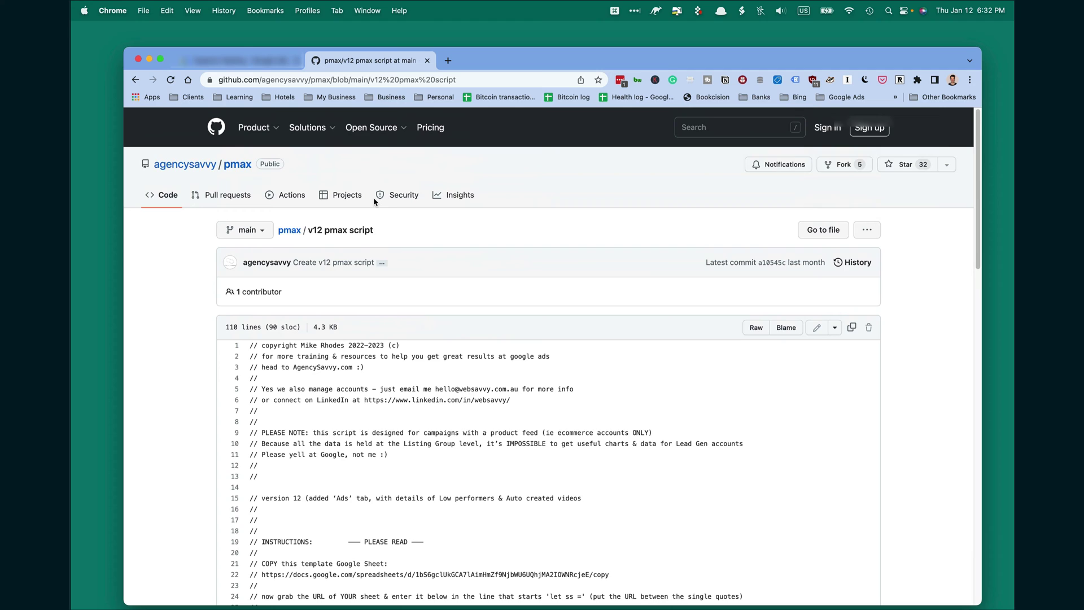
{"action": "scroll", "coordinate": [384, 264], "scroll_direction": "down", "scroll_amount": 5}
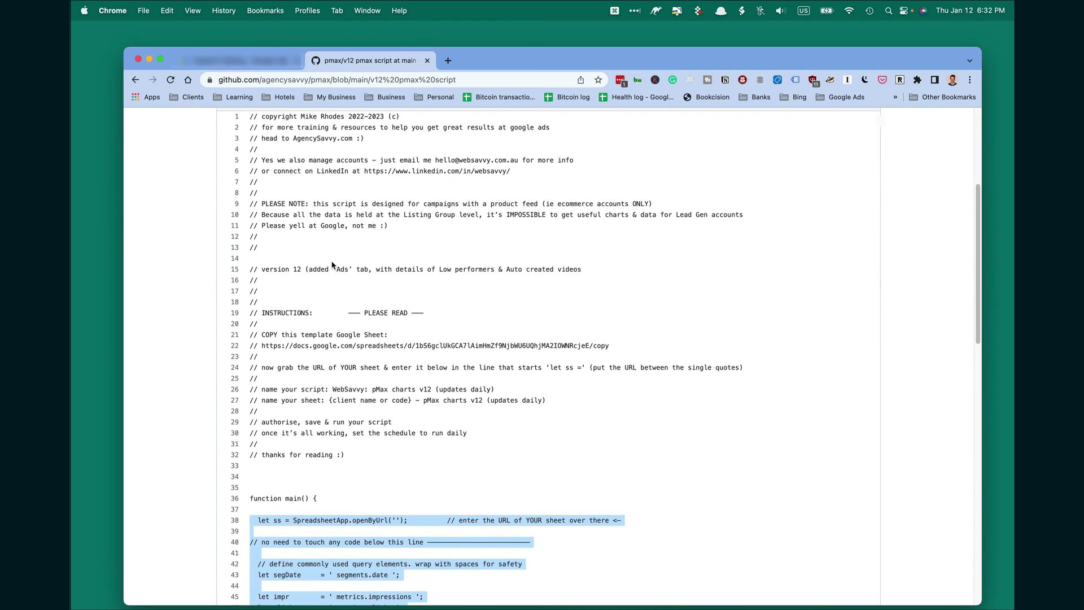
{"action": "left_click_drag", "start_coordinate": [263, 346], "coordinate": [609, 344]}
{"action": "key", "text": "super+c"}
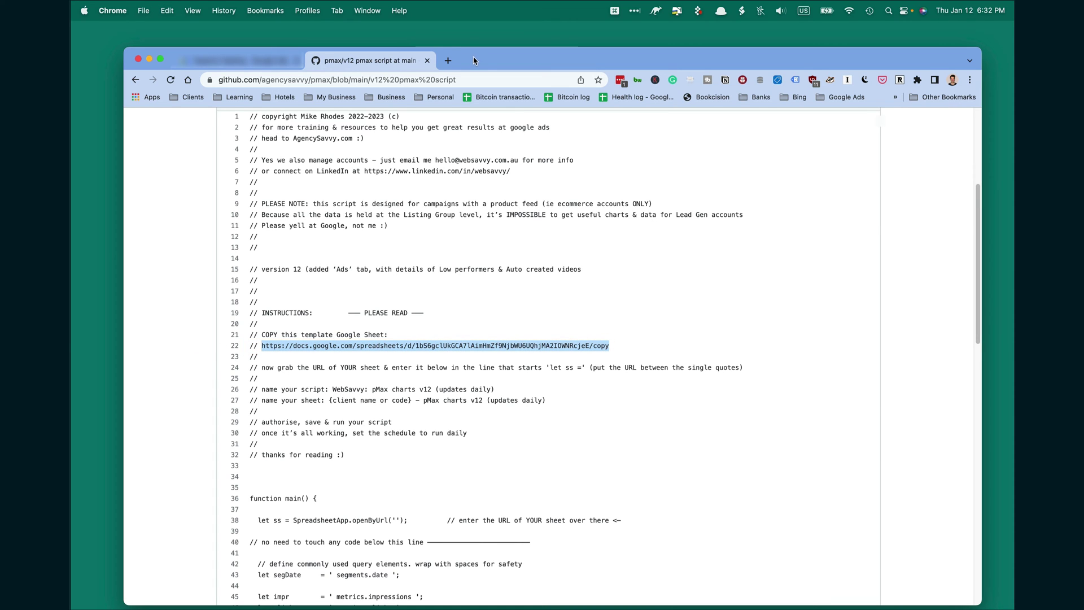
{"action": "left_click", "coordinate": [448, 61]}
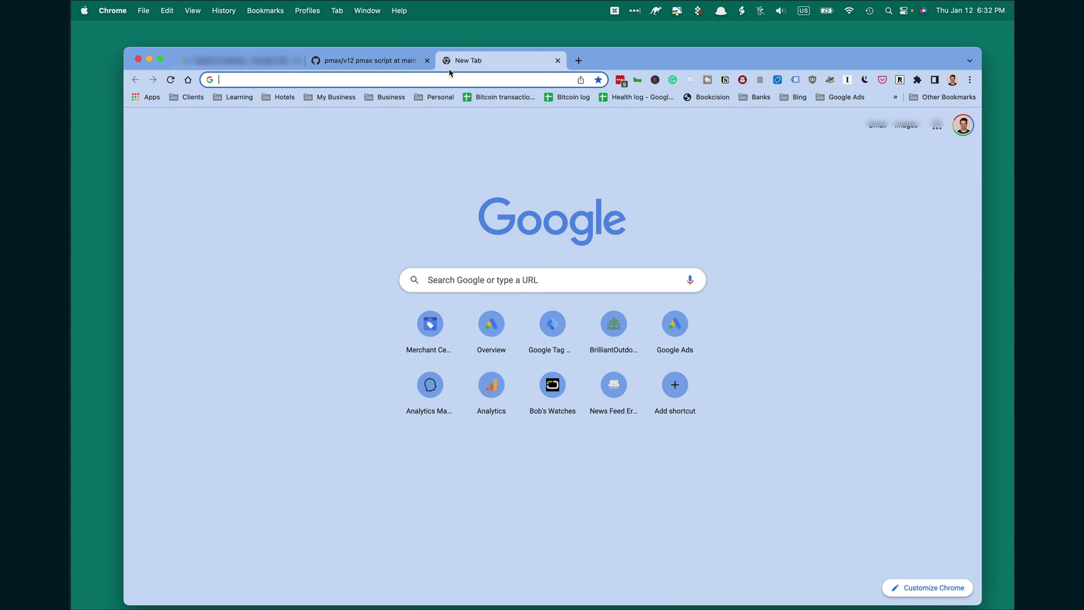
Load the template link and make a copy of the v12 TEMPLATE sheet.
{"action": "key", "text": "super+v"}
{"action": "key", "text": "Return"}
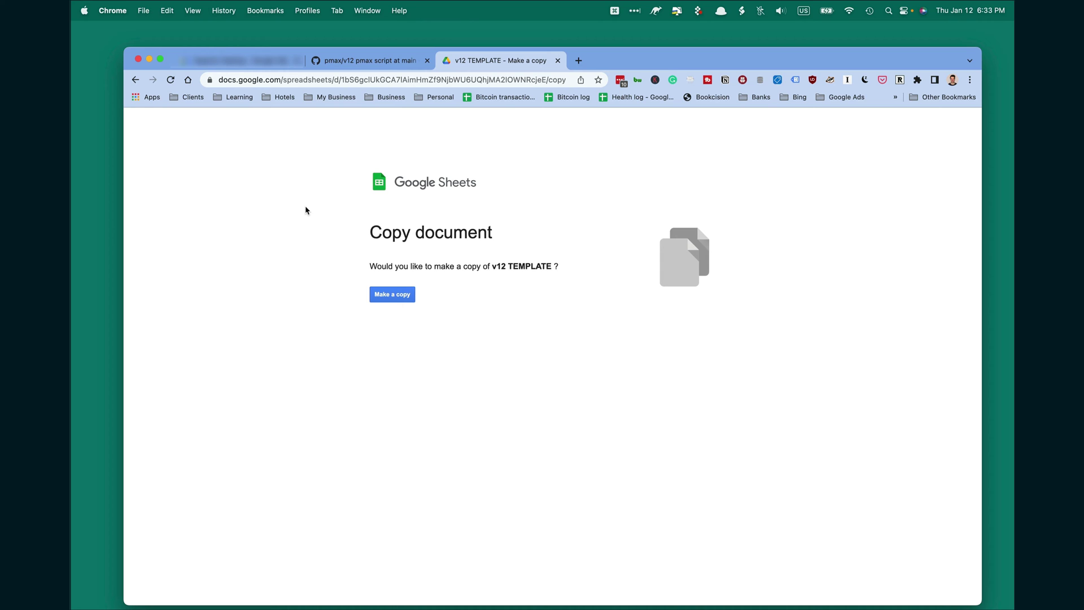
{"action": "left_click", "coordinate": [394, 301]}
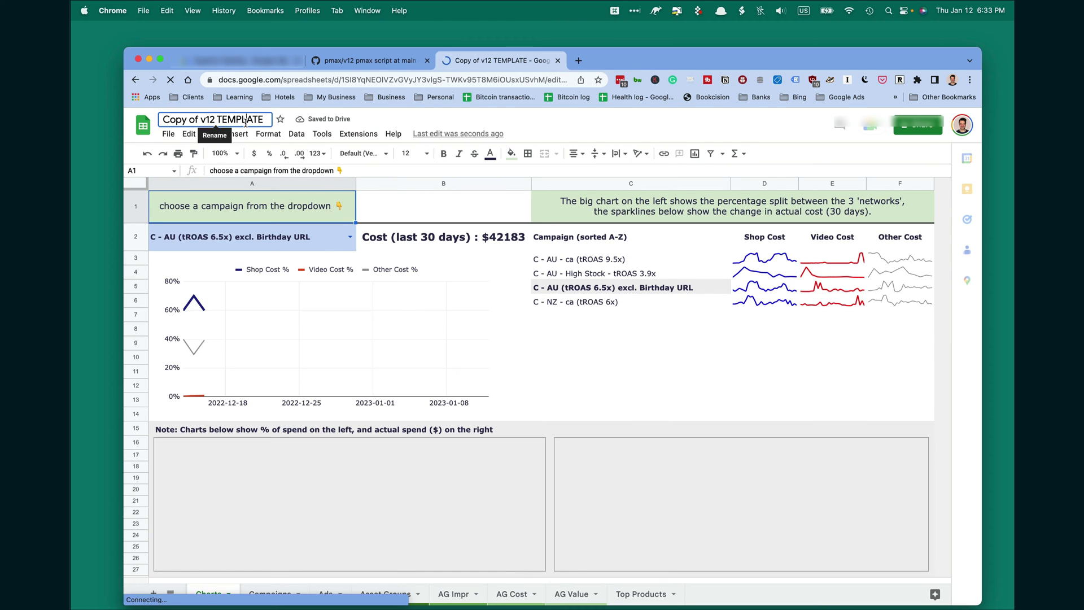
Rename the copy 'Pmax charts - V12 from agencysavvy' and select its web address.
{"action": "left_click", "coordinate": [246, 120]}
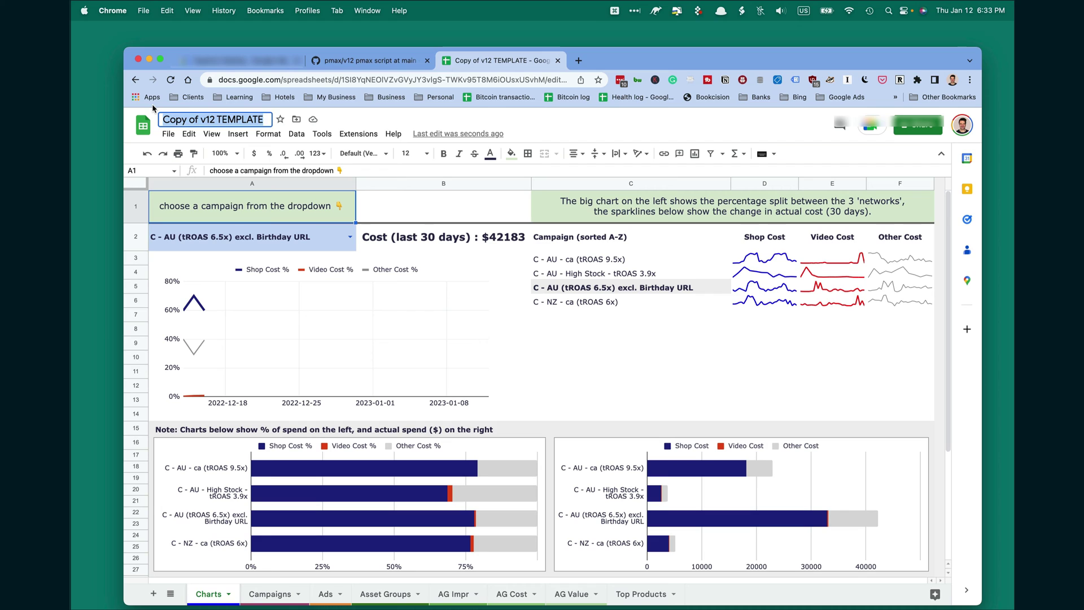
{"action": "key", "text": "super+v"}
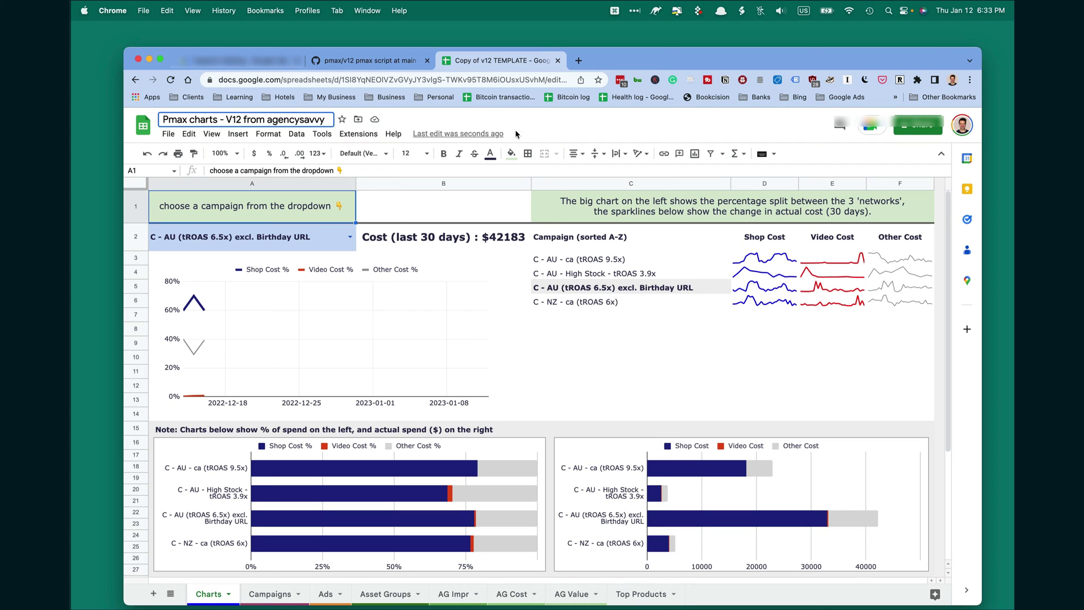
{"action": "key", "text": "Return"}
{"action": "left_click", "coordinate": [440, 78]}
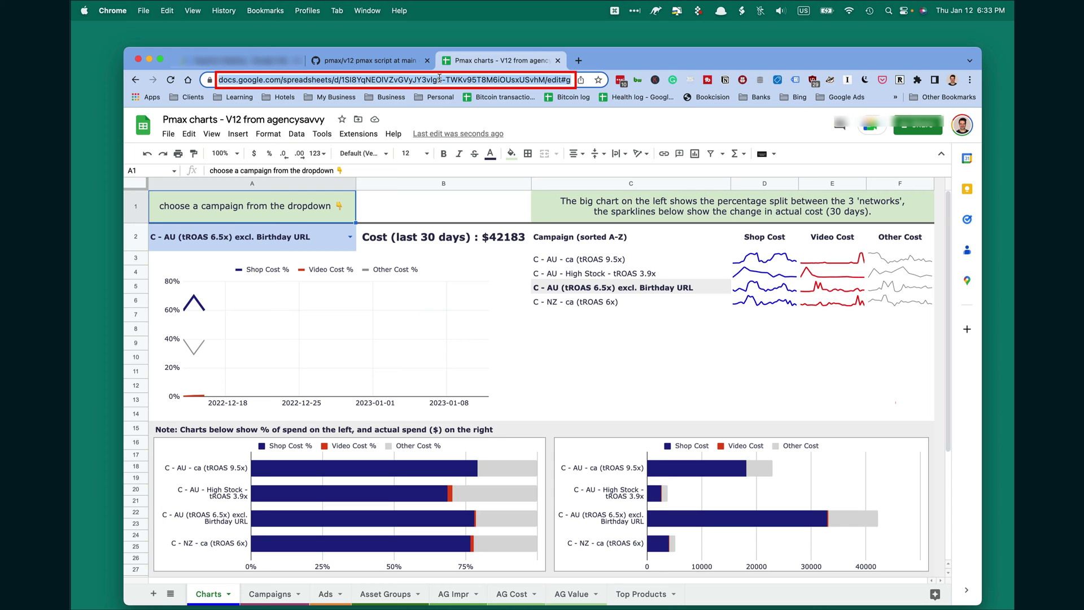
Paste the new sheet's URL inside openByUrl('') in the Google Ads script.
{"action": "left_click", "coordinate": [248, 60]}
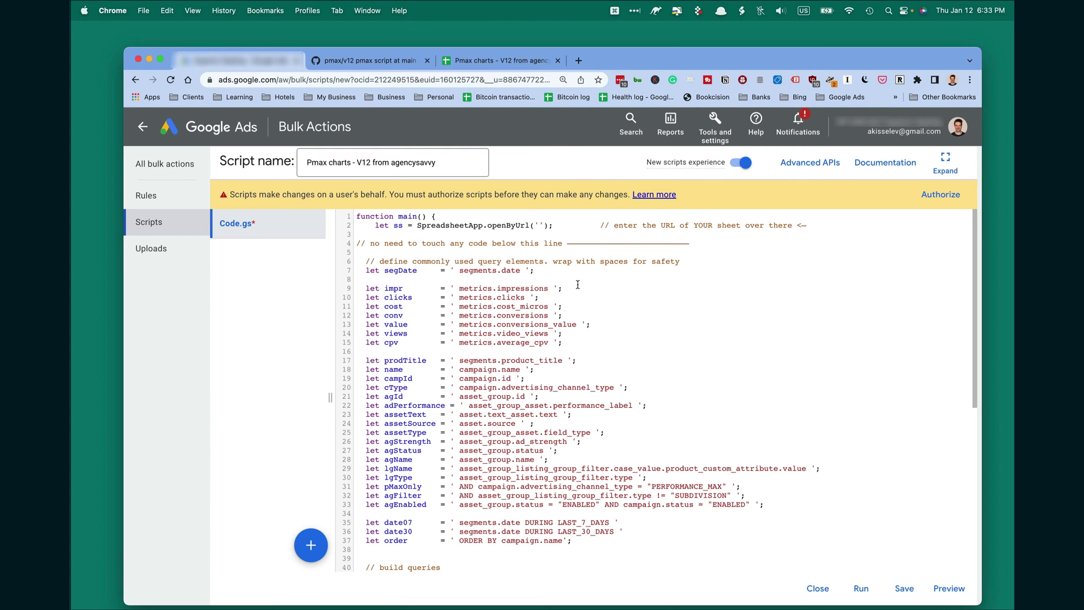
{"action": "left_click", "coordinate": [539, 225]}
{"action": "key", "text": "super+v"}
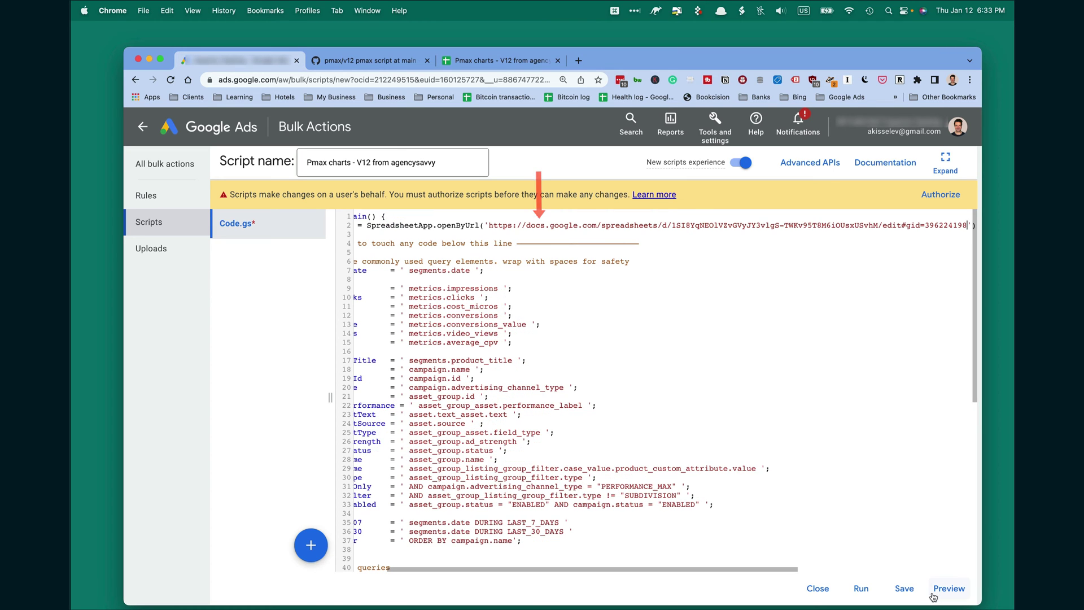
Authorize the script with the Google account and run a preview.
{"action": "left_click", "coordinate": [941, 195]}
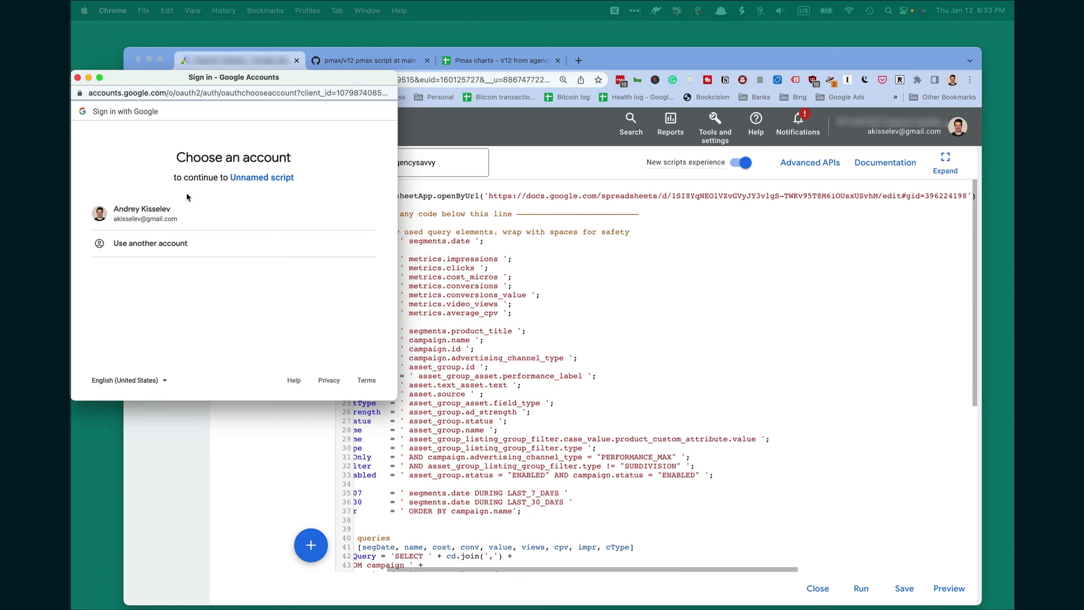
{"action": "left_click", "coordinate": [161, 212]}
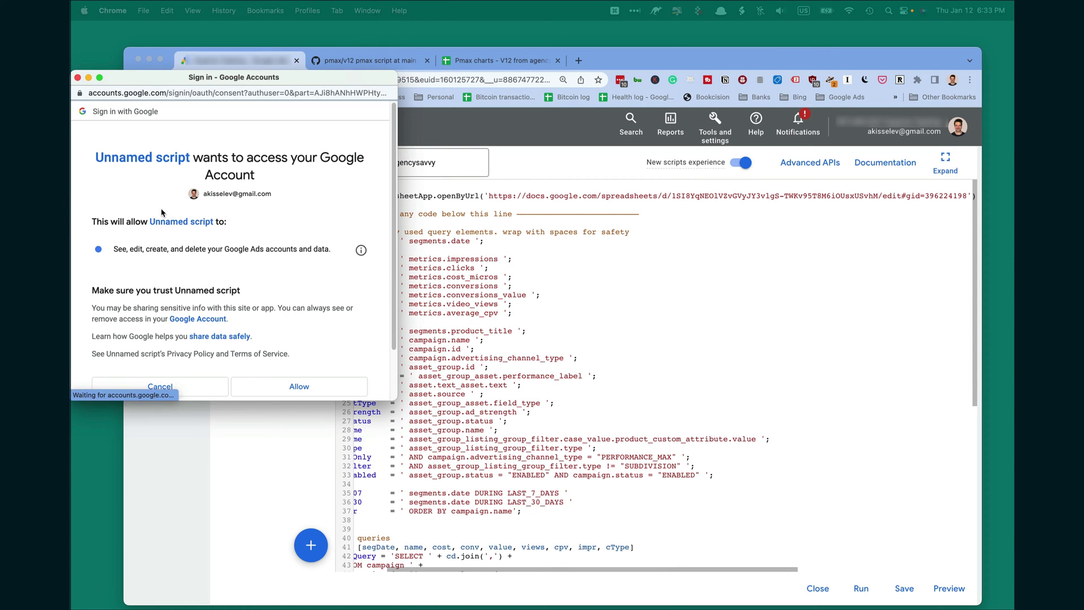
{"action": "left_click", "coordinate": [292, 390]}
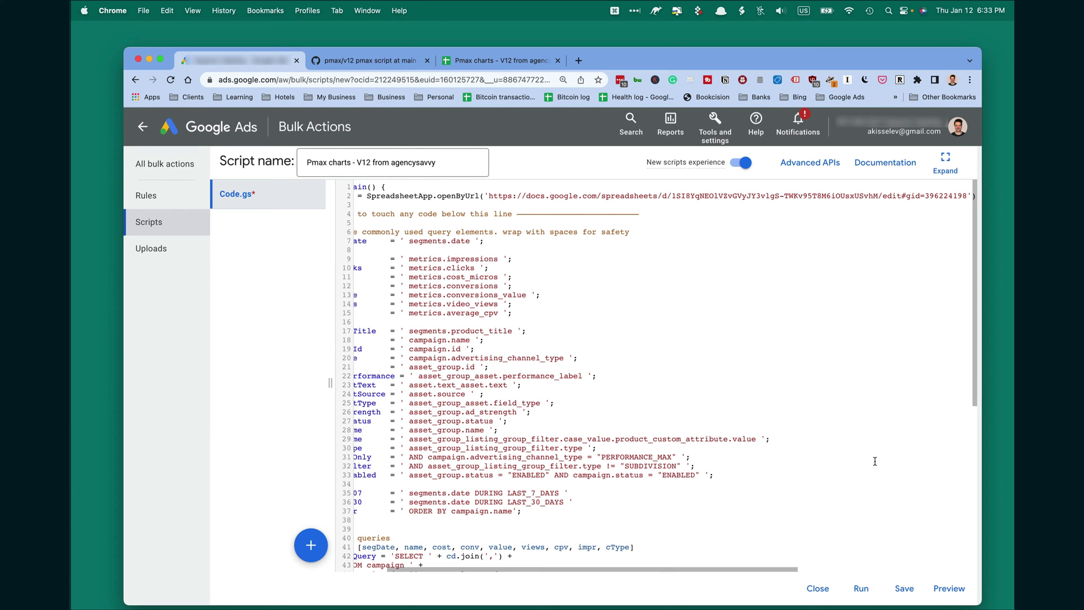
{"action": "left_click", "coordinate": [942, 594]}
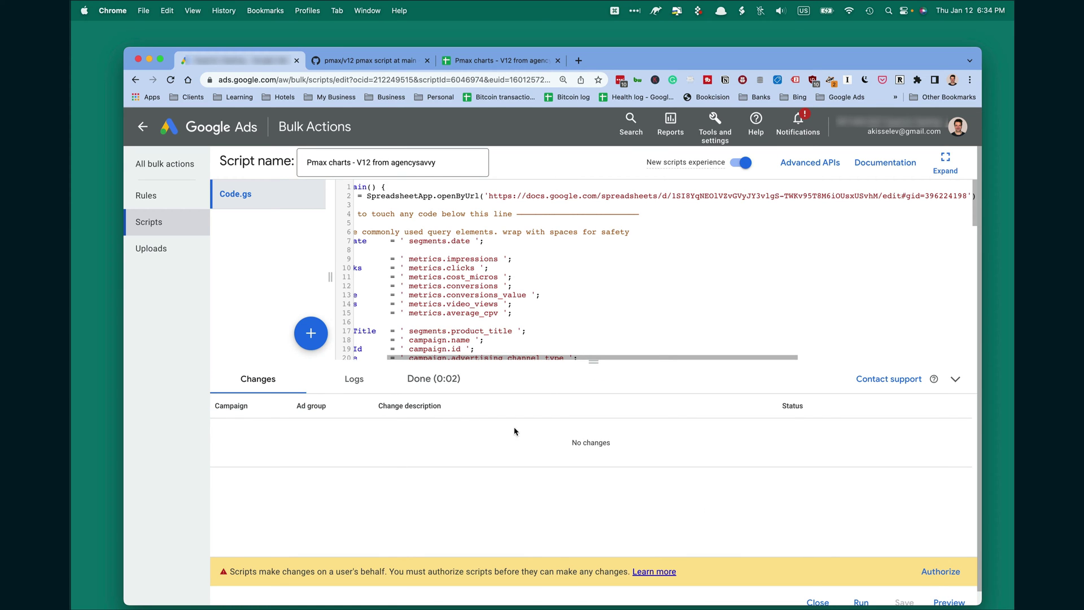
After the preview finishes with no changes, authorize the saved script again.
{"action": "scroll", "coordinate": [916, 531], "scroll_direction": "down", "scroll_amount": 1}
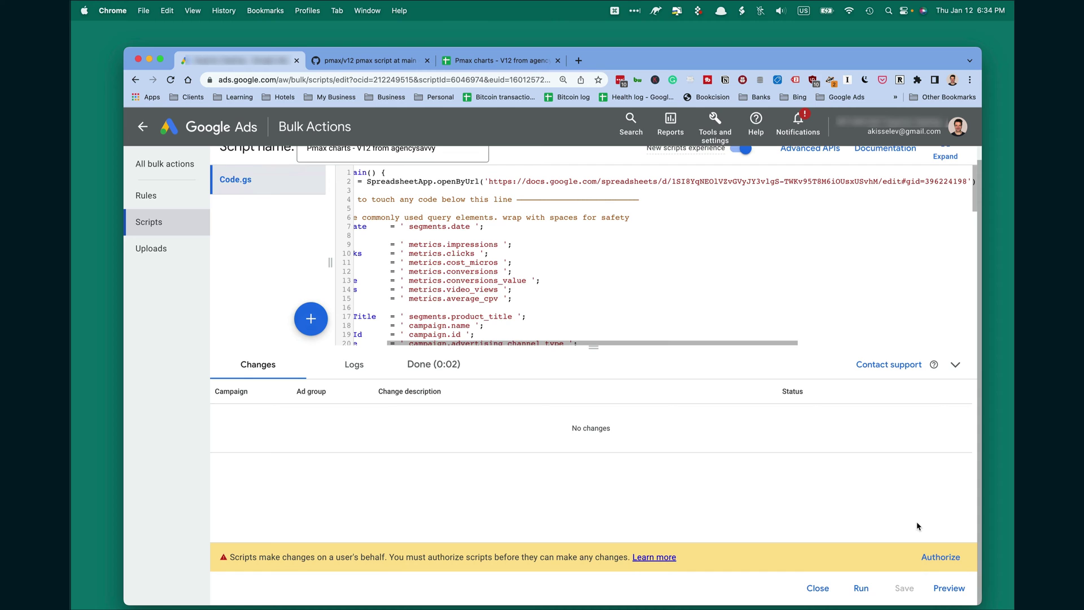
{"action": "left_click", "coordinate": [941, 557]}
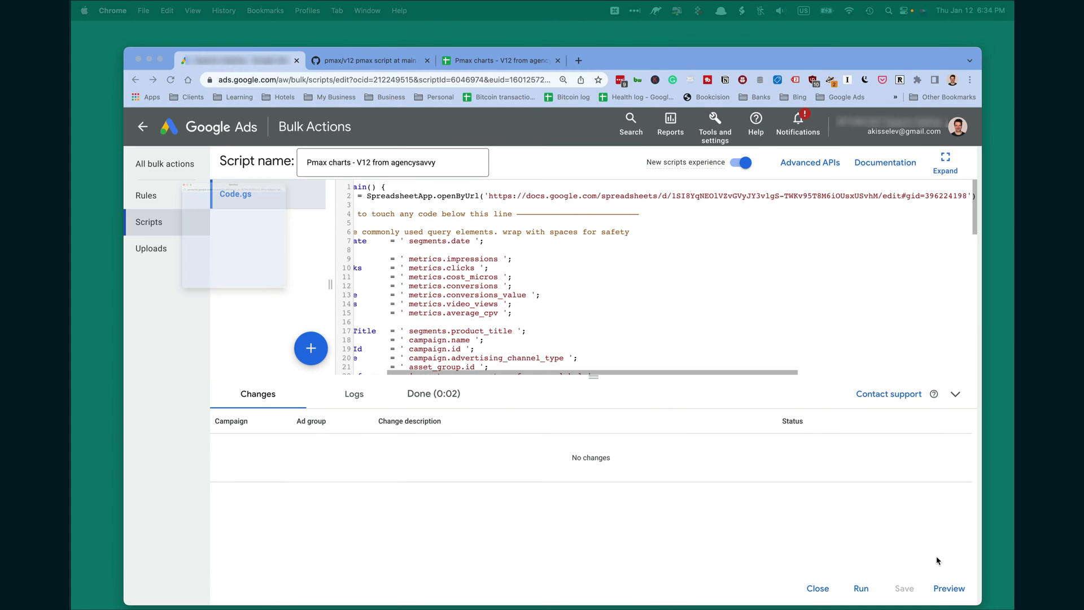
Grant the script access to Sheets and Ads, then run it without preview.
{"action": "left_click", "coordinate": [185, 228]}
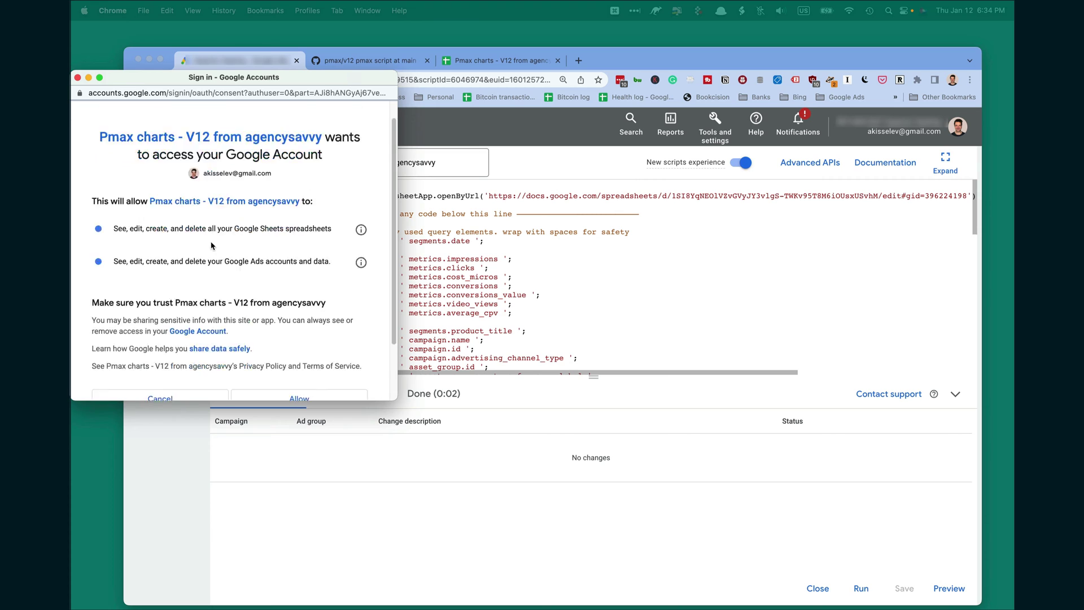
{"action": "scroll", "coordinate": [282, 311], "scroll_direction": "down", "scroll_amount": 3}
{"action": "left_click", "coordinate": [331, 335]}
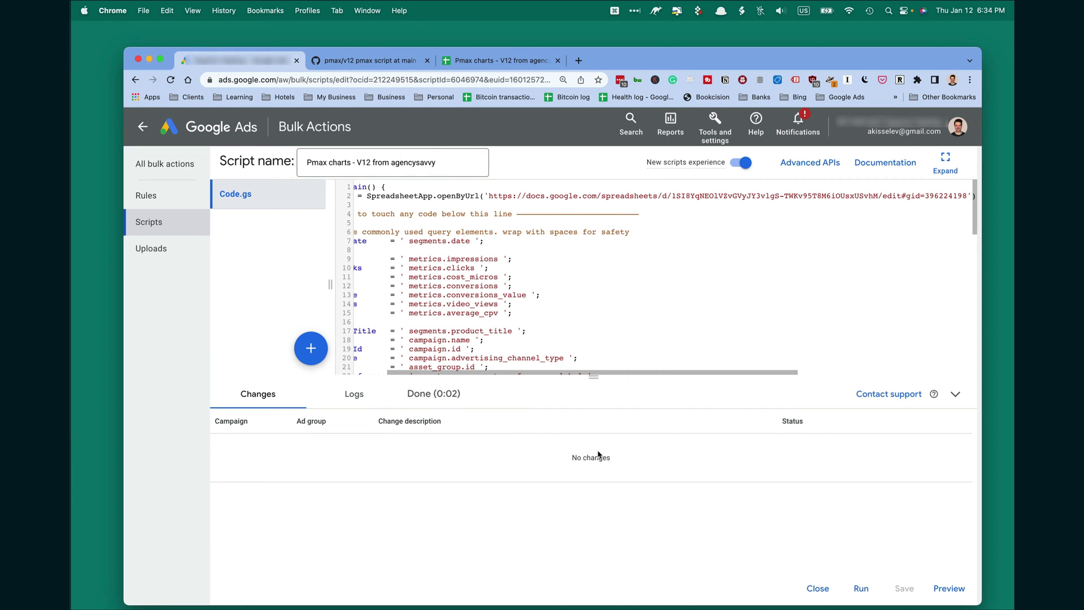
{"action": "left_click", "coordinate": [860, 589]}
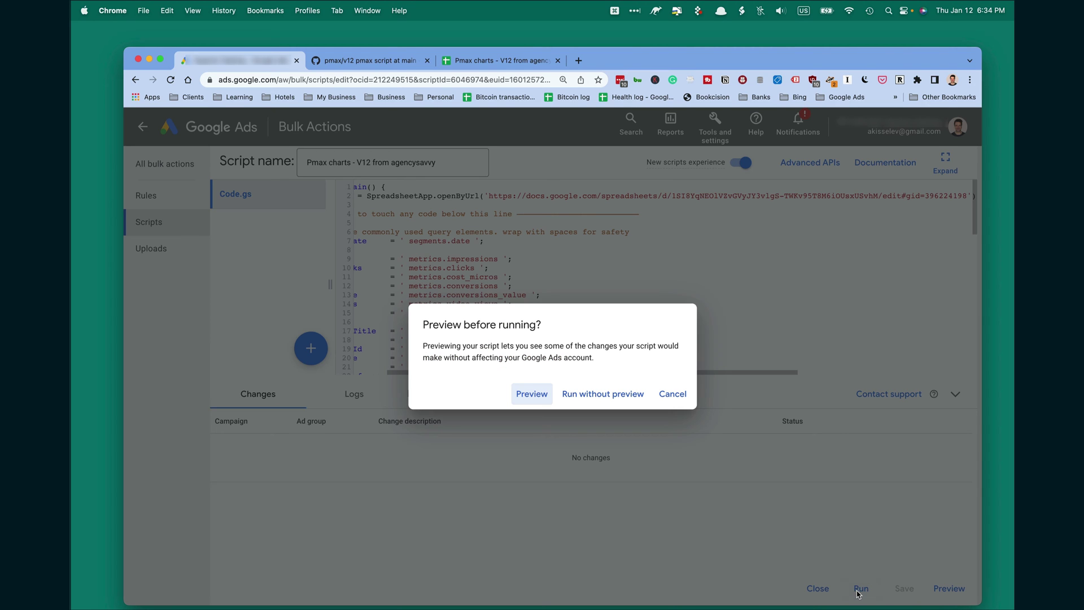
{"action": "left_click", "coordinate": [596, 397]}
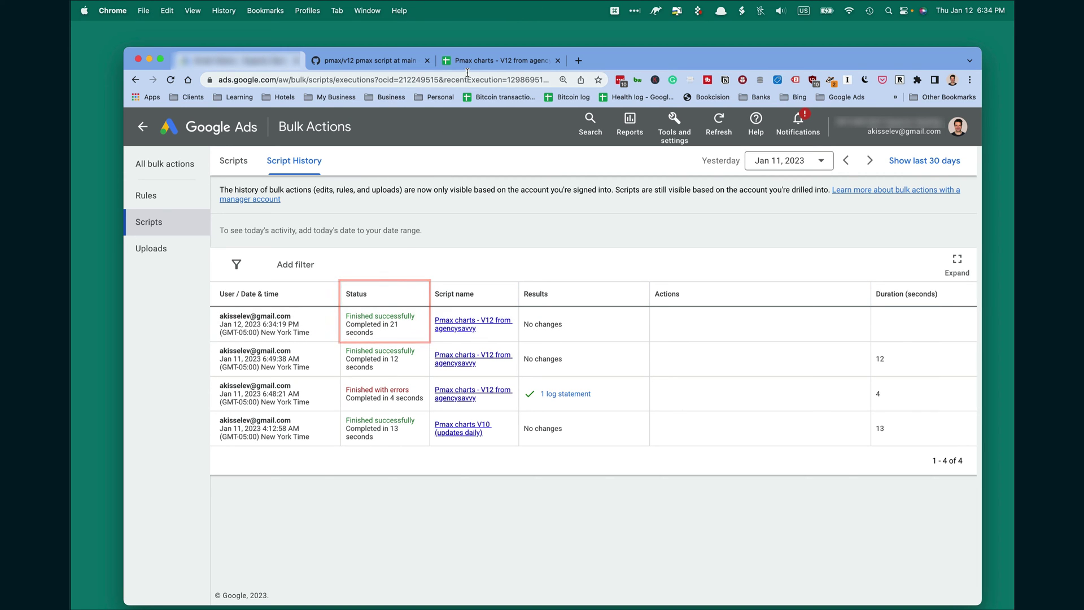
Check that the A2 campaign dropdown lists Pmax - miami, other and tables, then return to GitHub.
{"action": "left_click", "coordinate": [506, 65]}
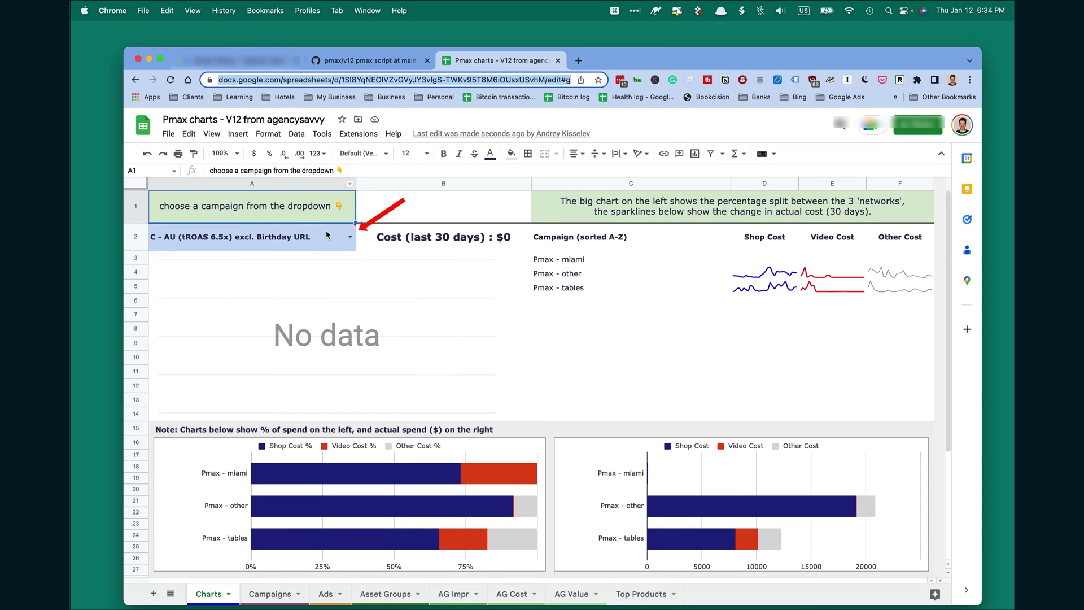
{"action": "mouse_move", "coordinate": [350, 241]}
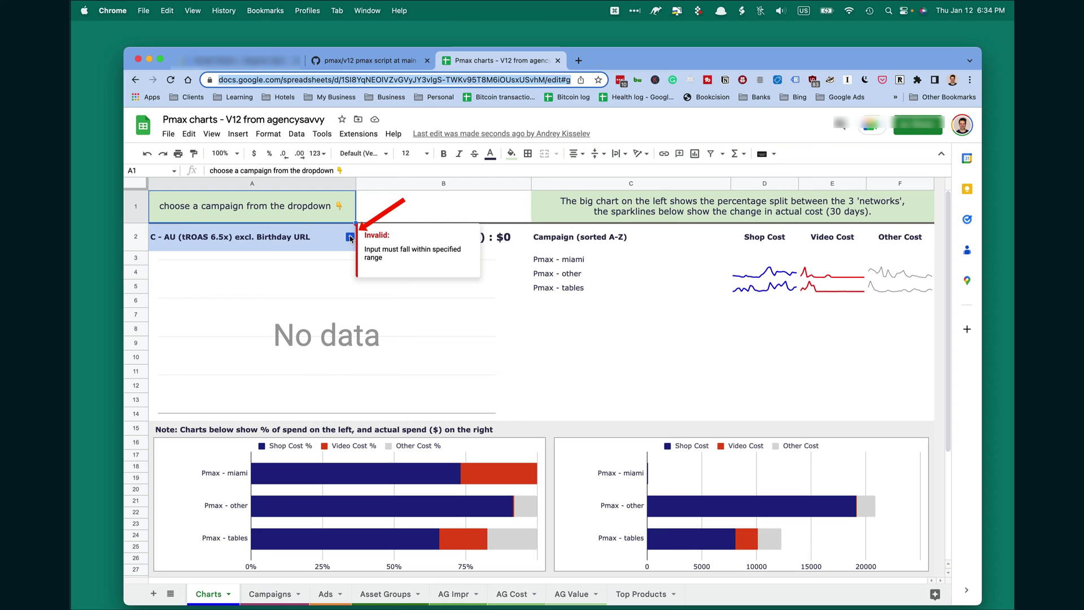
{"action": "left_click", "coordinate": [350, 238]}
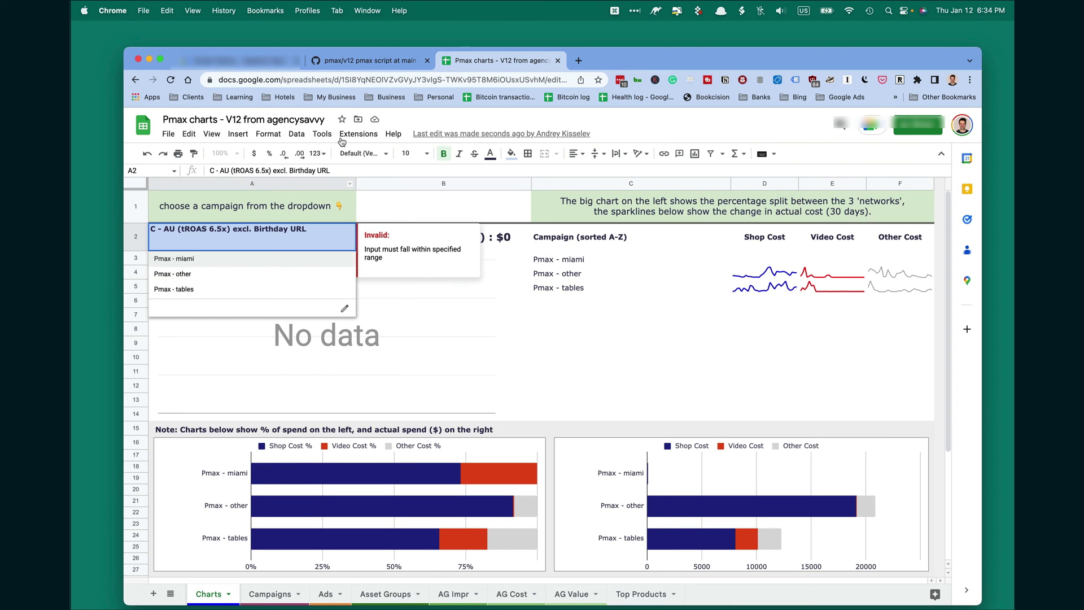
{"action": "left_click", "coordinate": [366, 61]}
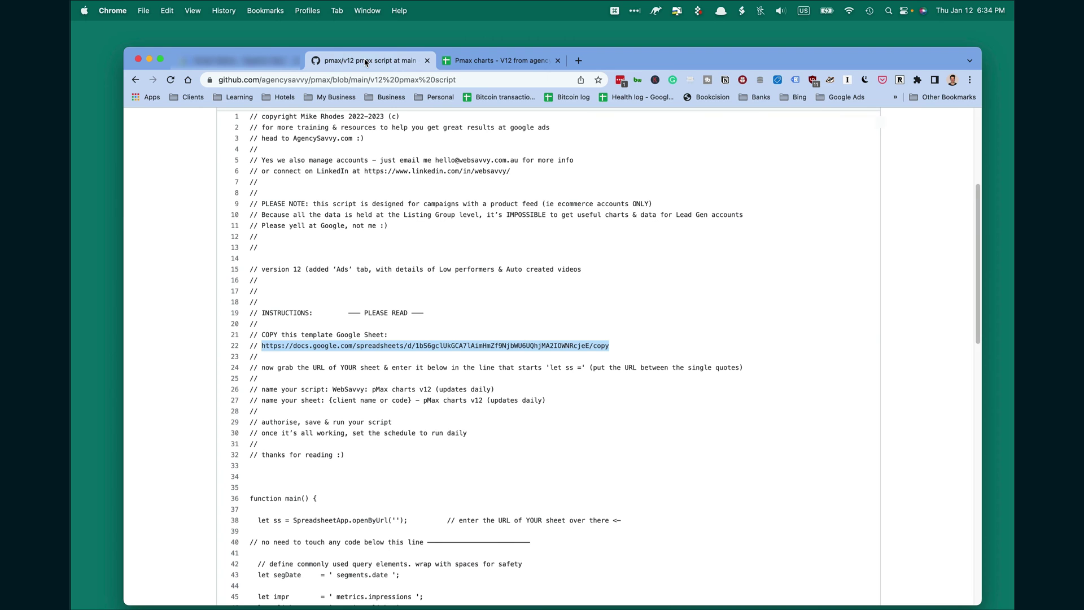
Set the Pmax charts - V12 script's frequency to Daily, 2:00 AM – 3:00 AM, and save.
{"action": "left_click", "coordinate": [250, 60]}
{"action": "left_click", "coordinate": [160, 221]}
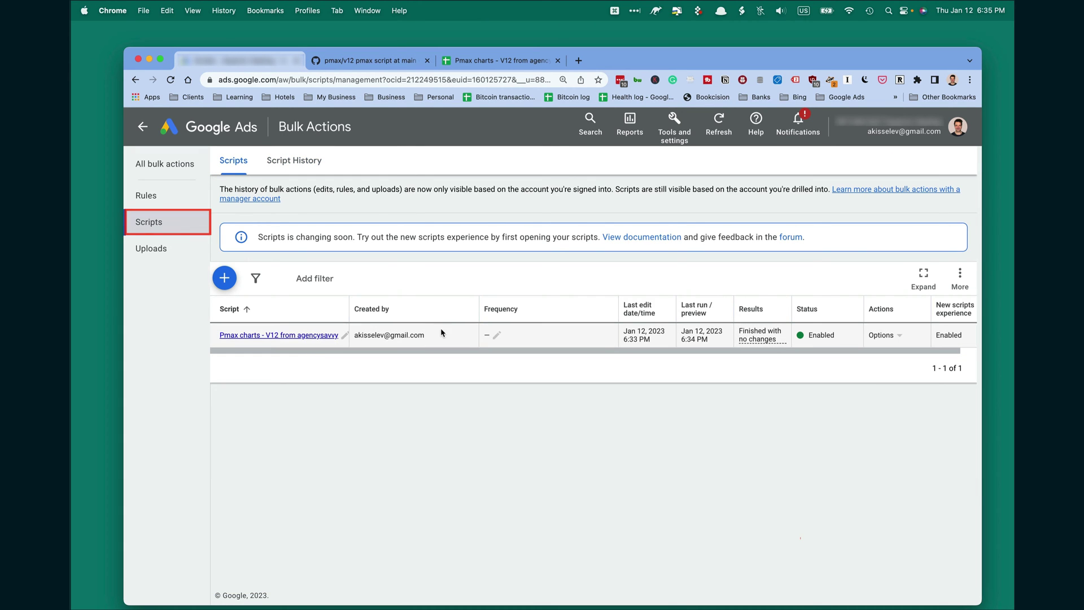
{"action": "left_click", "coordinate": [498, 337]}
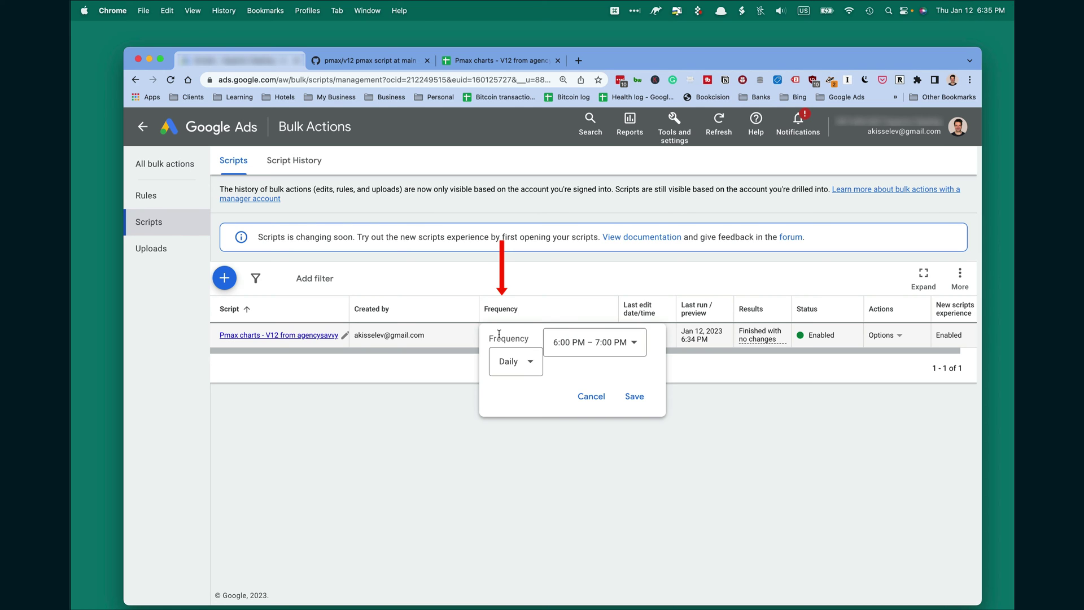
{"action": "left_click", "coordinate": [587, 343]}
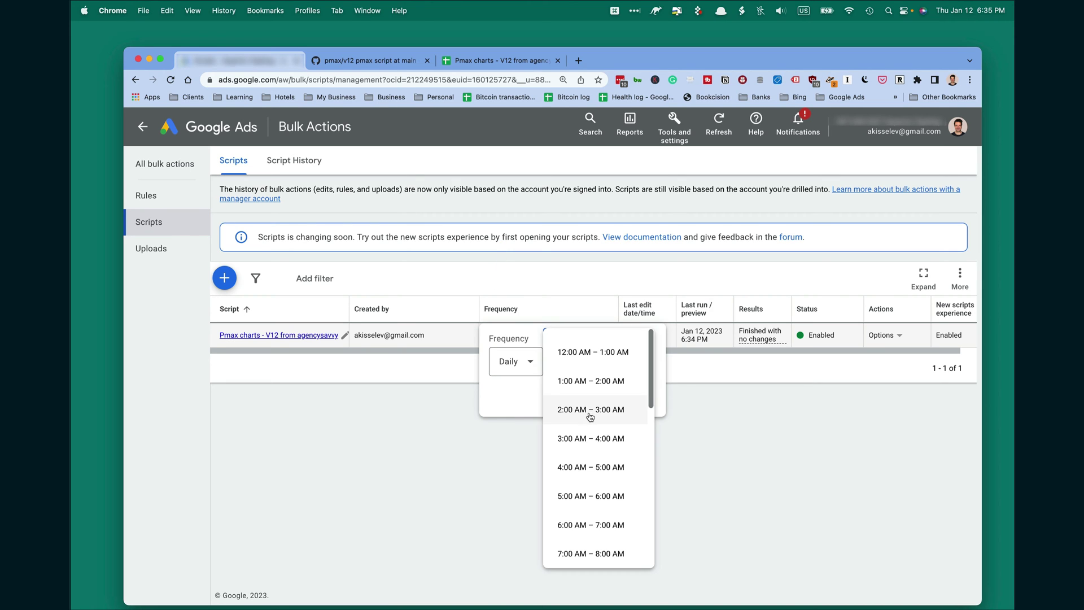
{"action": "left_click", "coordinate": [582, 415]}
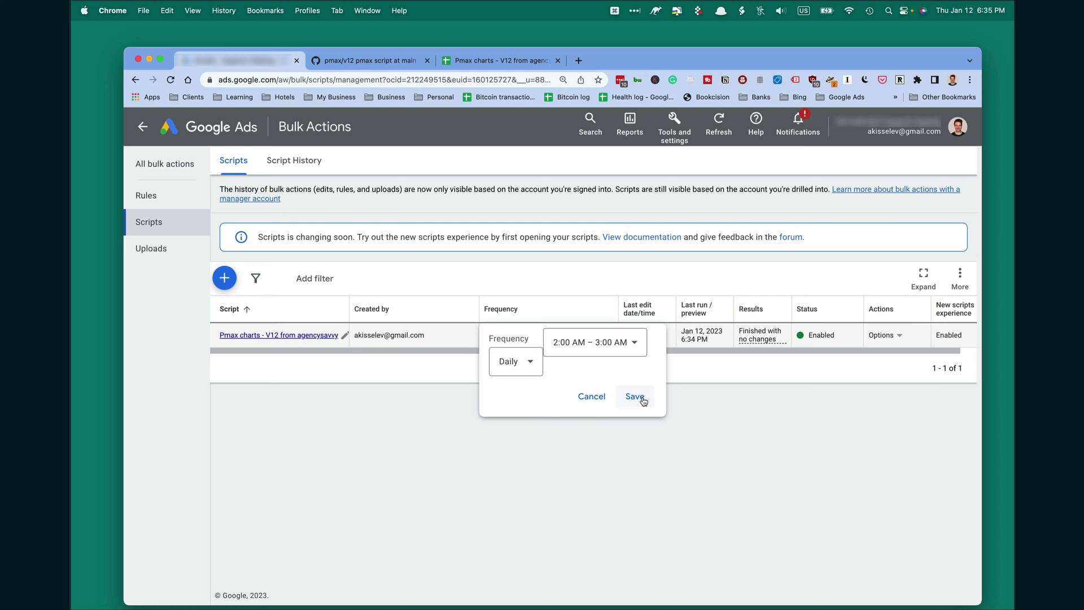
{"action": "left_click", "coordinate": [642, 401]}
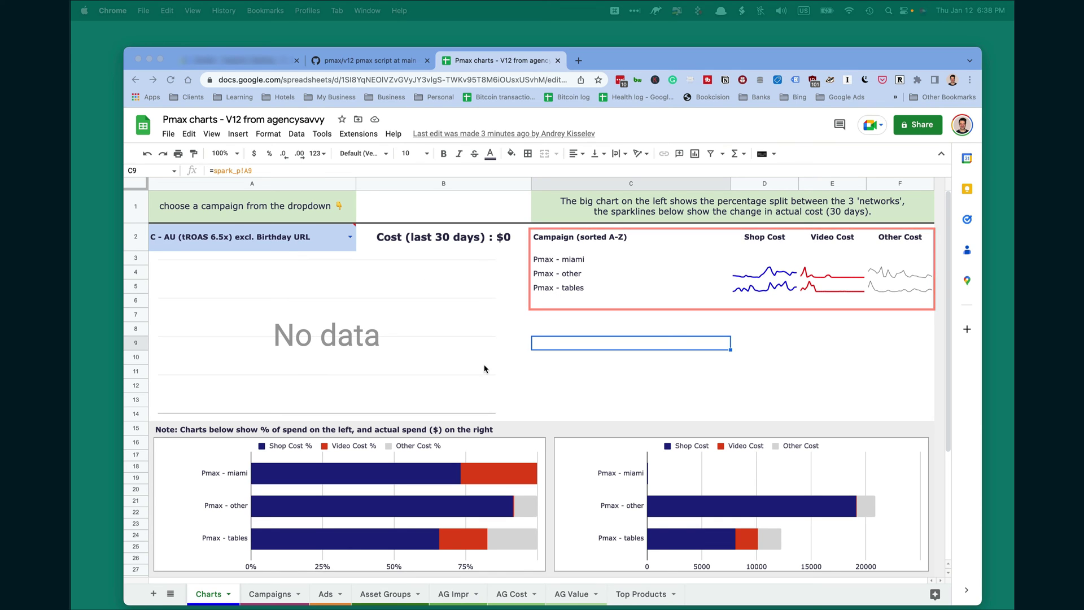
Scroll the Charts sheet to review the per-campaign cost sparklines.
{"action": "scroll", "coordinate": [423, 361], "scroll_direction": "down", "scroll_amount": 1}
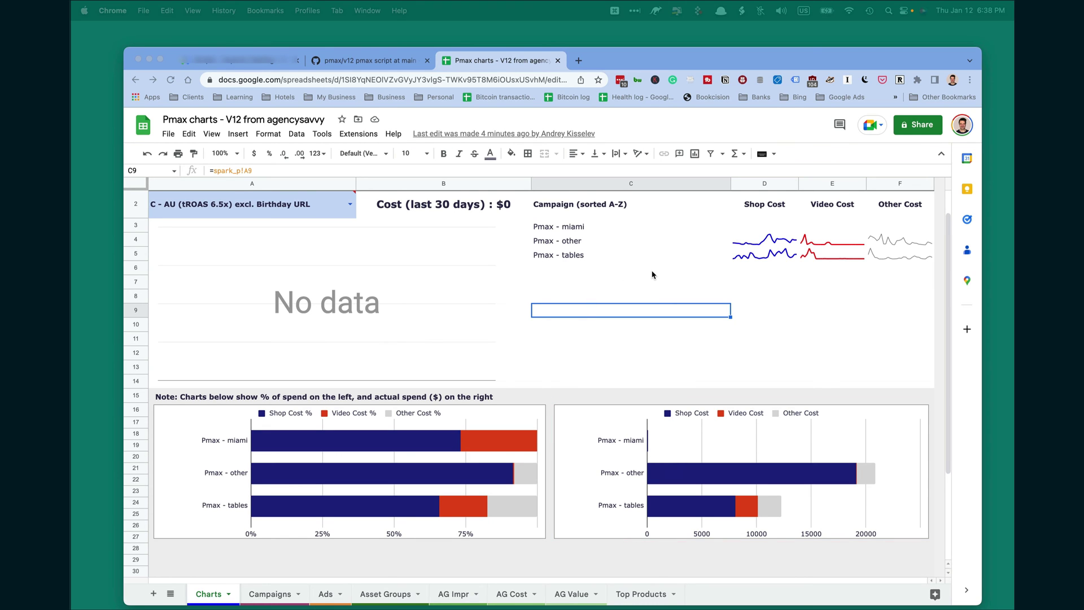
{"action": "scroll", "coordinate": [652, 275], "scroll_direction": "up", "scroll_amount": 1}
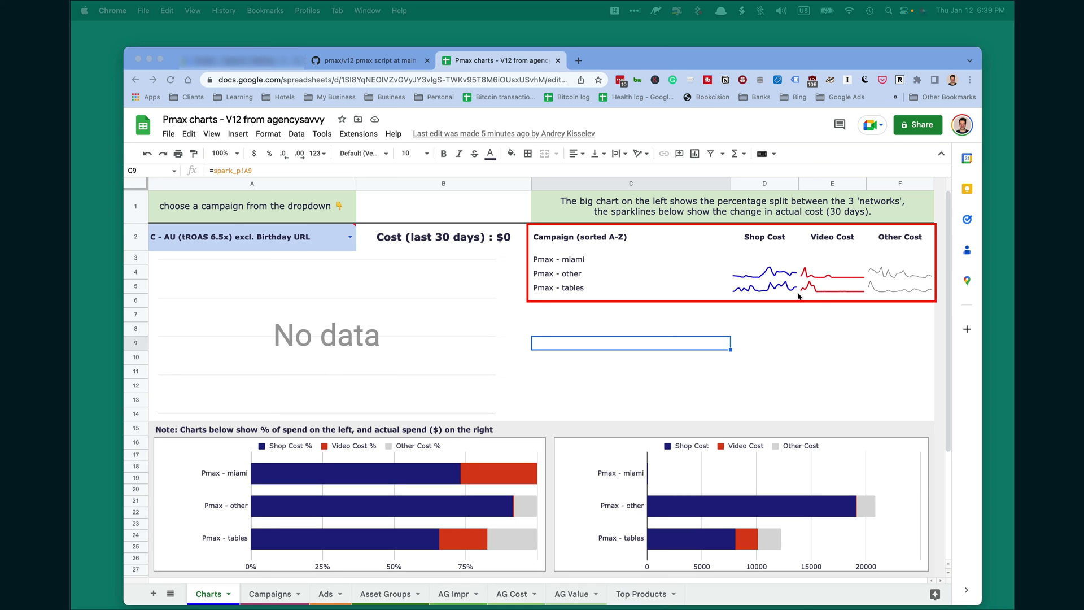
Pick Pmax - other in the Charts sheet's A2 campaign dropdown to chart its $20845 spend.
{"action": "left_click", "coordinate": [561, 259]}
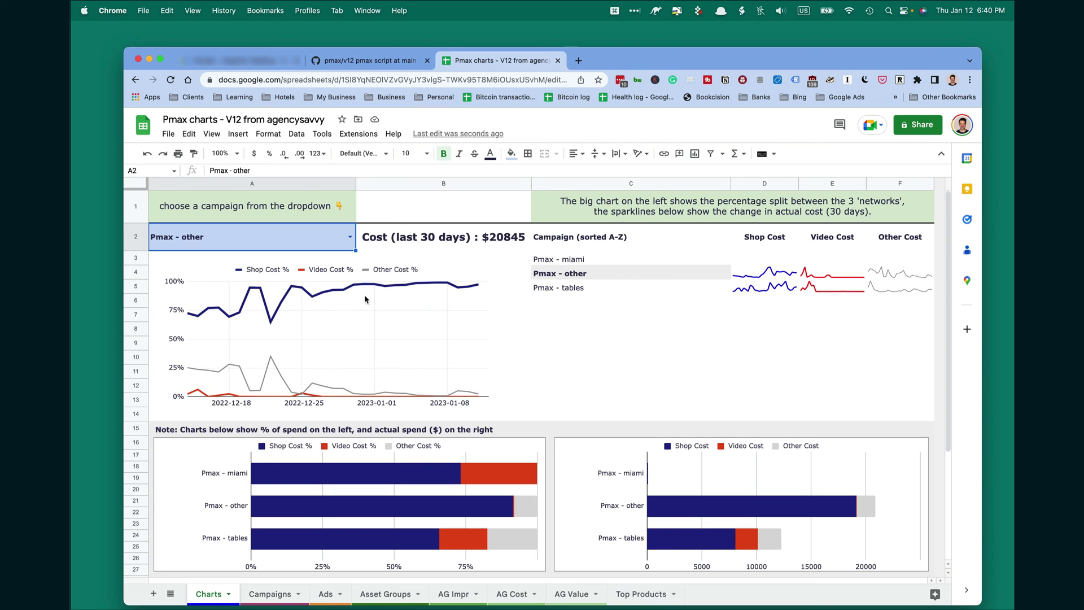
Move through the Campaigns and Ads sheets to the Asset Groups table totalling 27240 cost.
{"action": "left_click", "coordinate": [285, 595]}
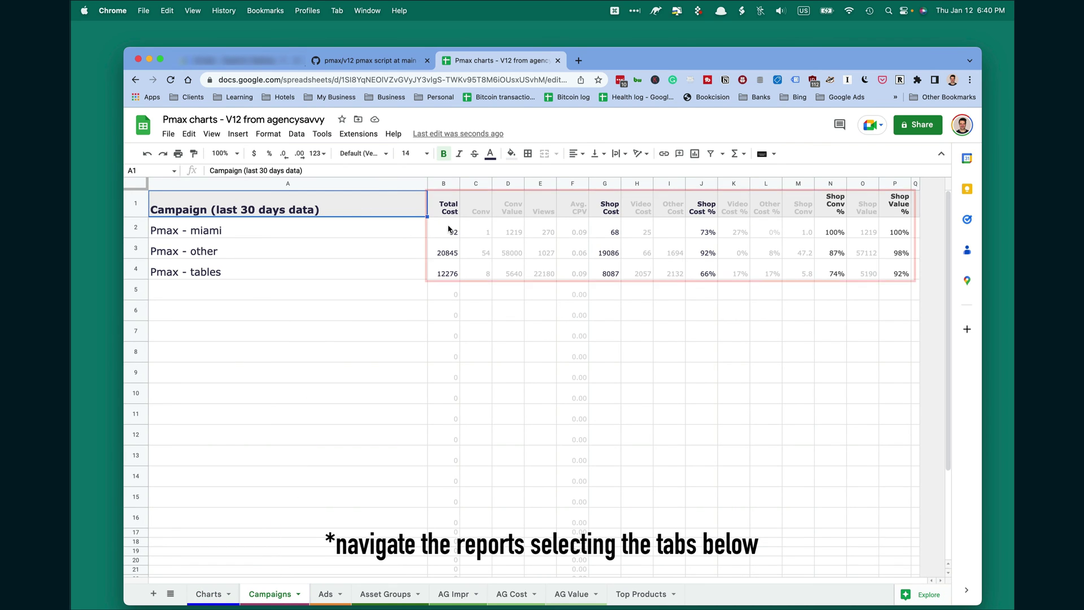
{"action": "left_click", "coordinate": [328, 594]}
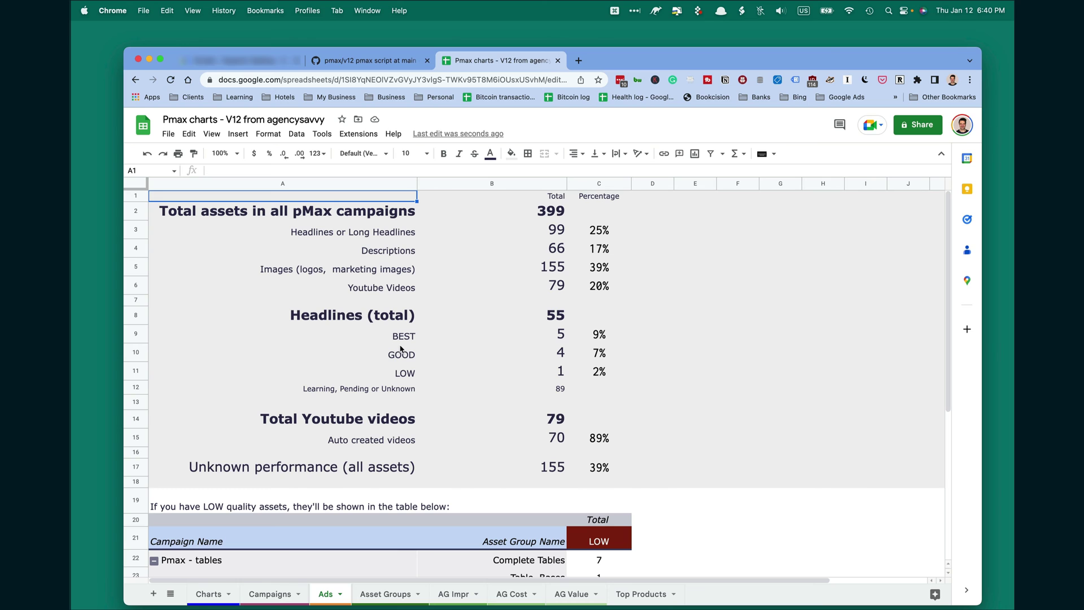
{"action": "scroll", "coordinate": [404, 395], "scroll_direction": "down", "scroll_amount": 3}
{"action": "left_click", "coordinate": [390, 594]}
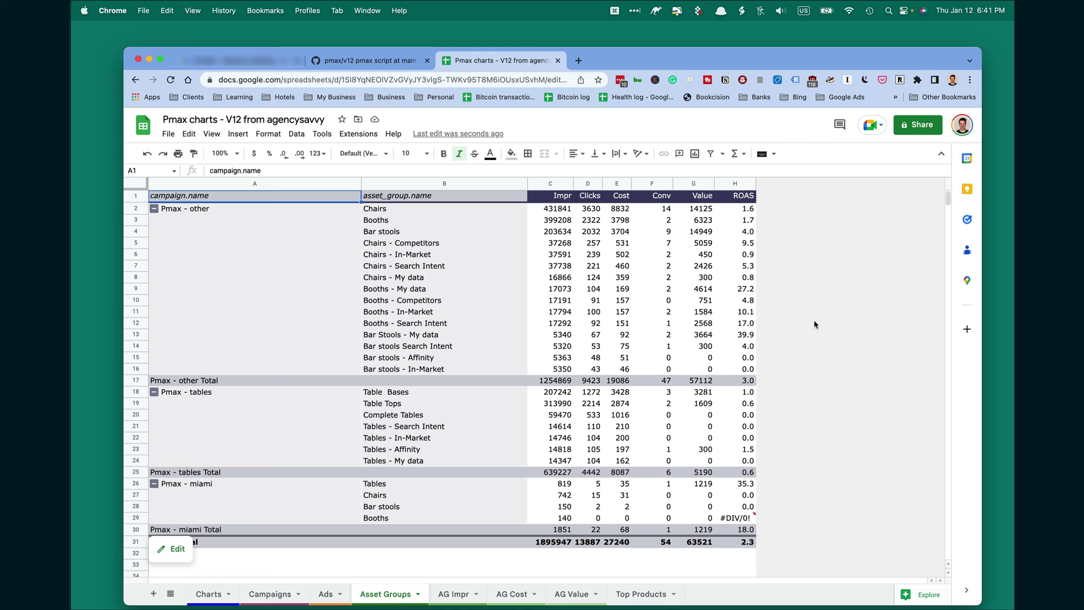
Select Pmax - tables in the AG Impr B2 dropdown, then view its AG Cost chart.
{"action": "left_click", "coordinate": [453, 594]}
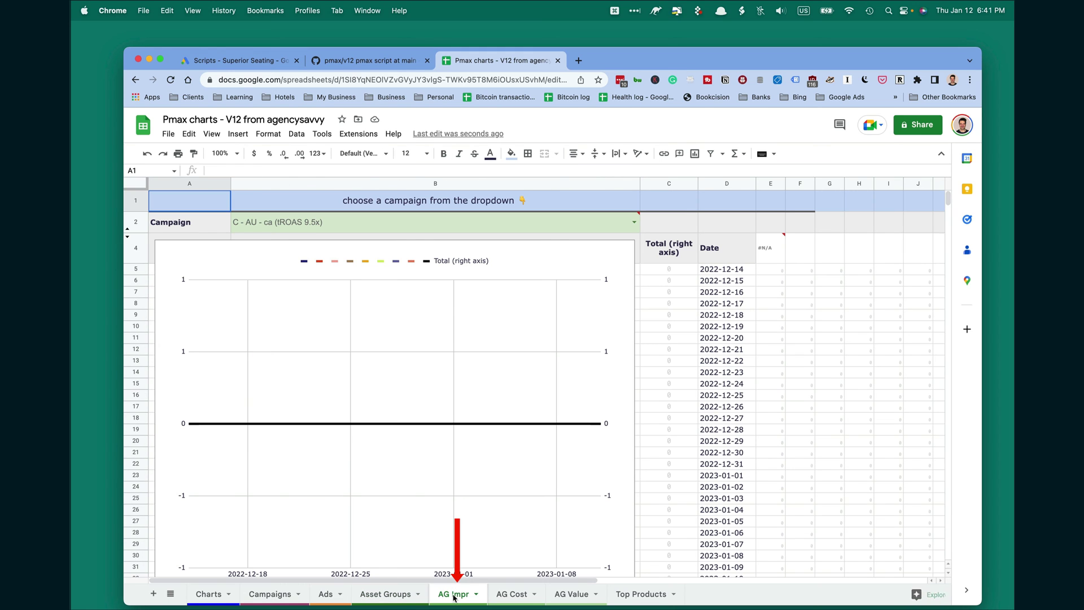
{"action": "double_click", "coordinate": [613, 227]}
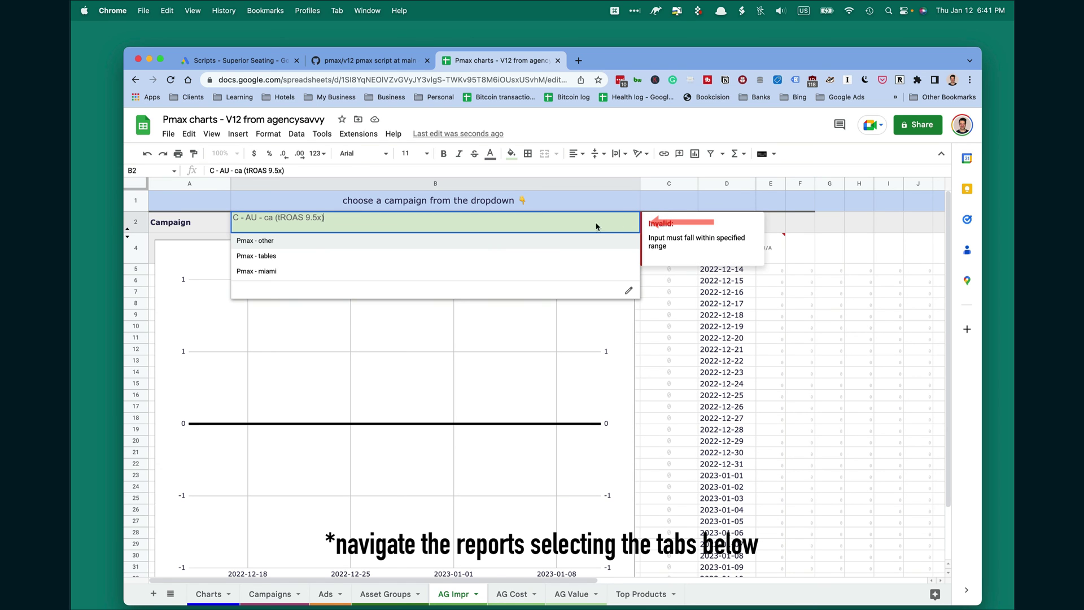
{"action": "left_click", "coordinate": [316, 257]}
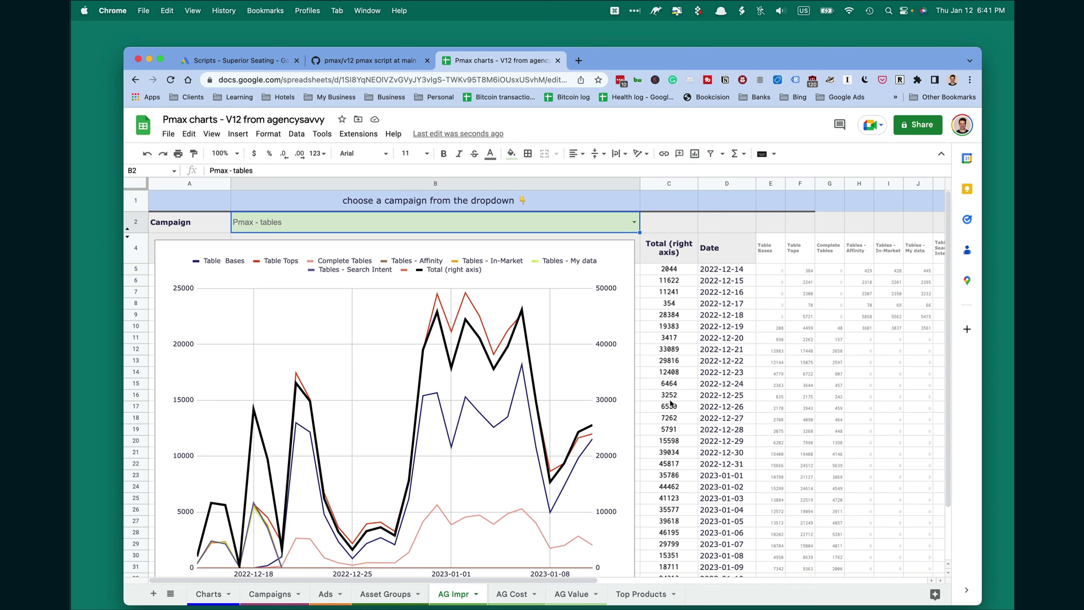
{"action": "left_click", "coordinate": [513, 596]}
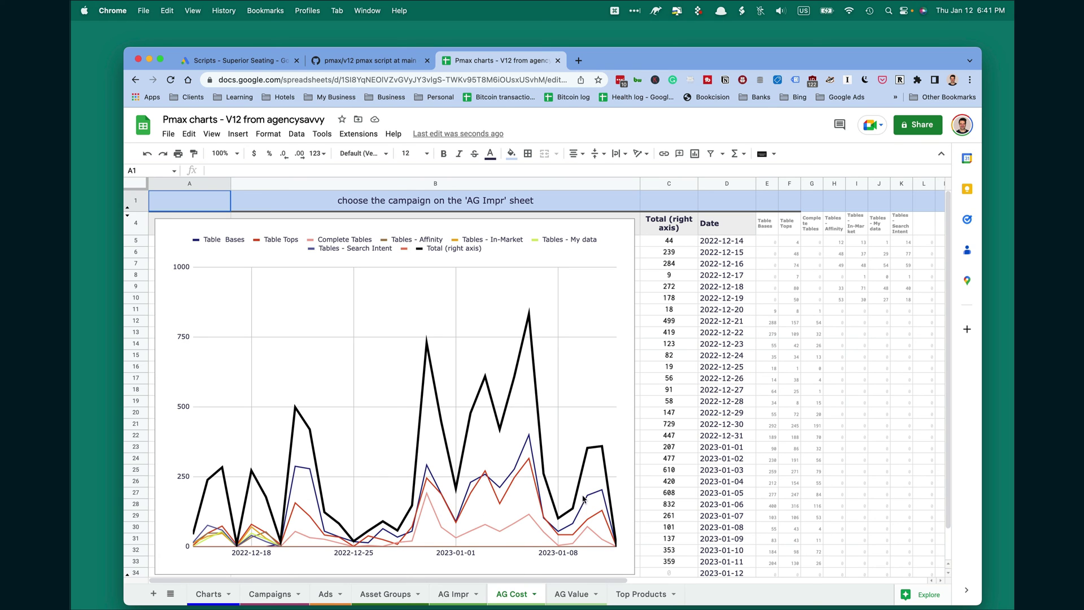
Inspect the AG Value chart of daily asset-group value, peaking at 2632 on 2023-01-04.
{"action": "left_click", "coordinate": [578, 596]}
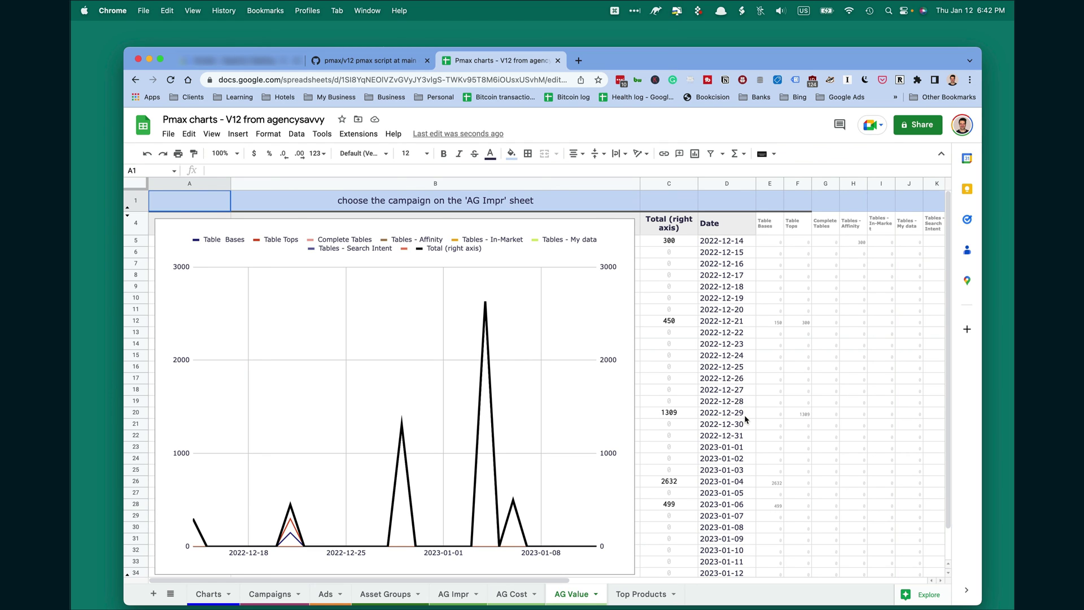
{"action": "scroll", "coordinate": [745, 414], "scroll_direction": "down", "scroll_amount": 3}
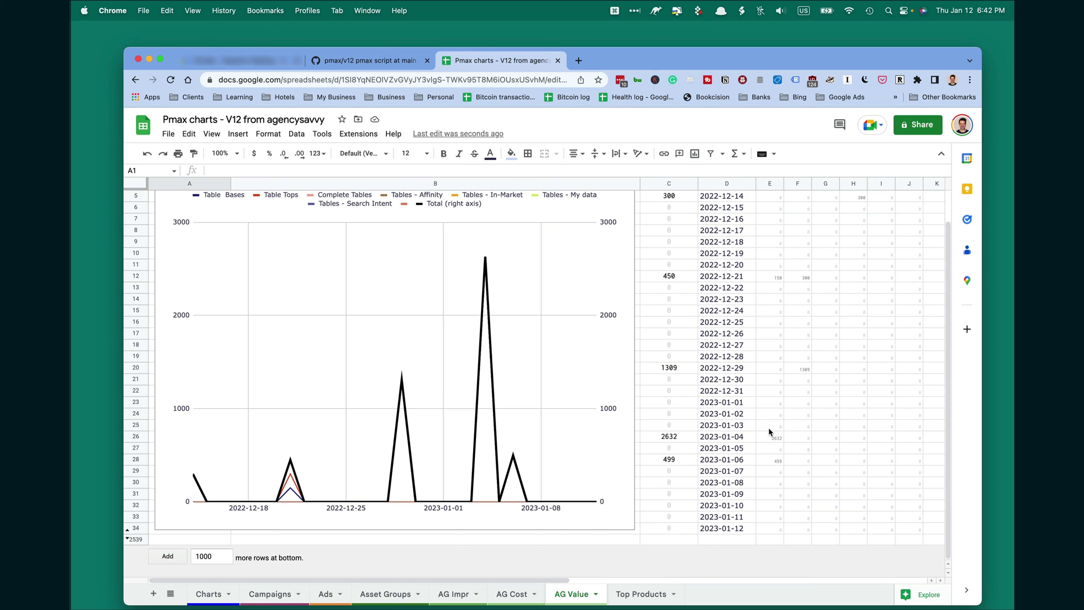
{"action": "scroll", "coordinate": [769, 432], "scroll_direction": "up", "scroll_amount": 1}
{"action": "left_click_drag", "start_coordinate": [654, 384], "coordinate": [813, 400]}
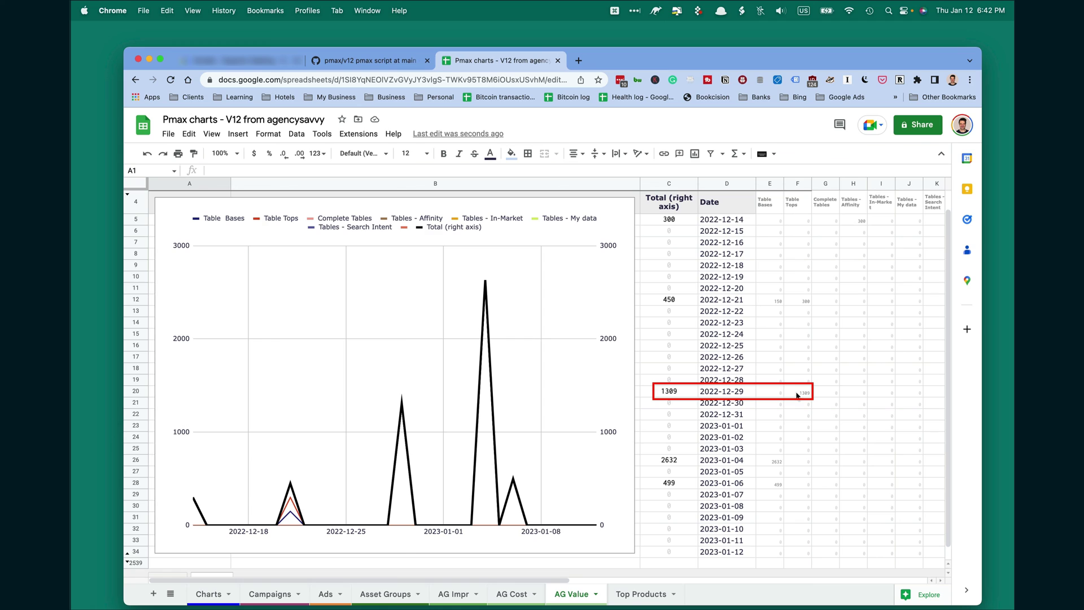
{"action": "left_click_drag", "start_coordinate": [793, 275], "coordinate": [796, 214]}
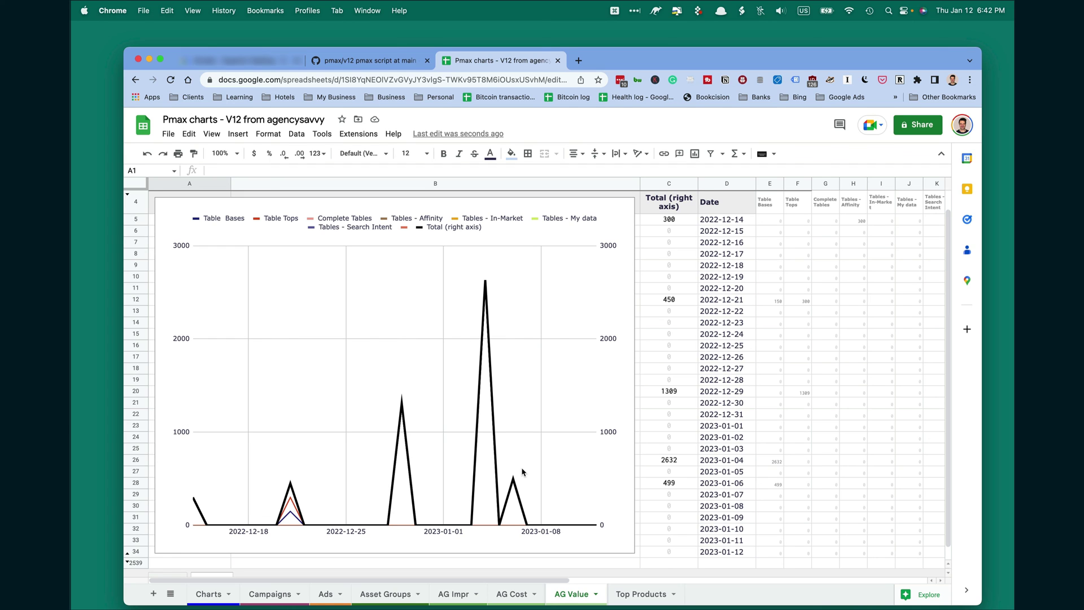
Review the Top Products top-10 tables for cost, conversions, zero-sale spend and revenue.
{"action": "left_click", "coordinate": [644, 594]}
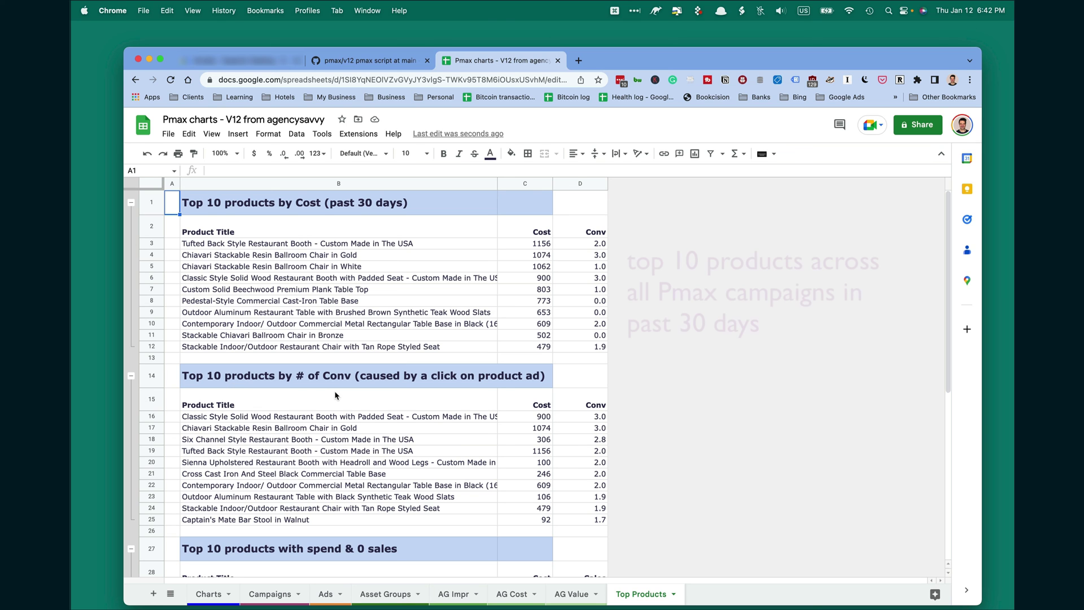
{"action": "scroll", "coordinate": [464, 447], "scroll_direction": "down", "scroll_amount": 5}
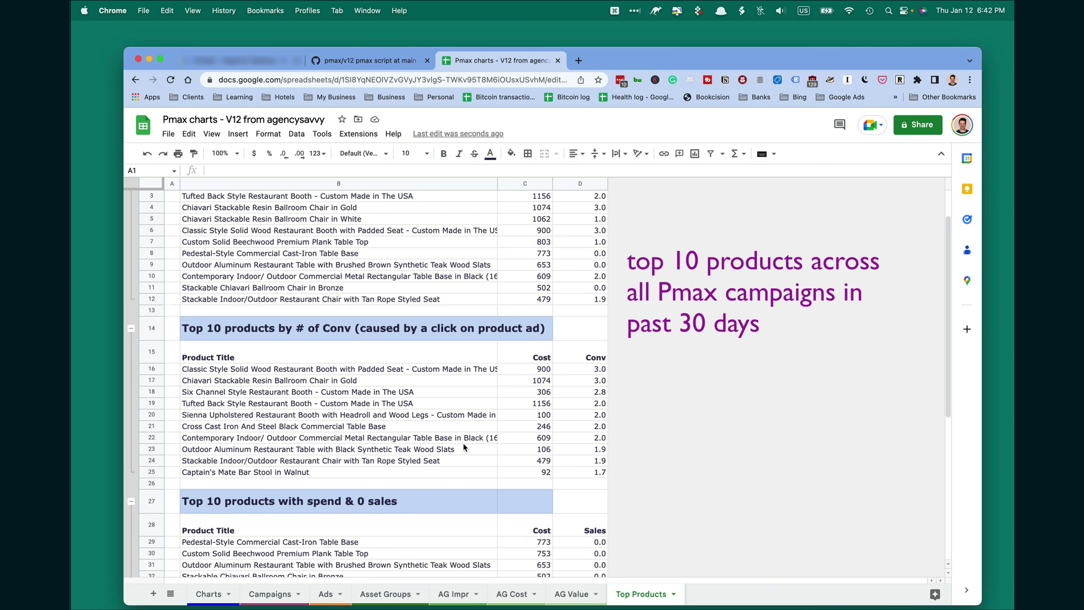
{"action": "scroll", "coordinate": [463, 448], "scroll_direction": "down", "scroll_amount": 1}
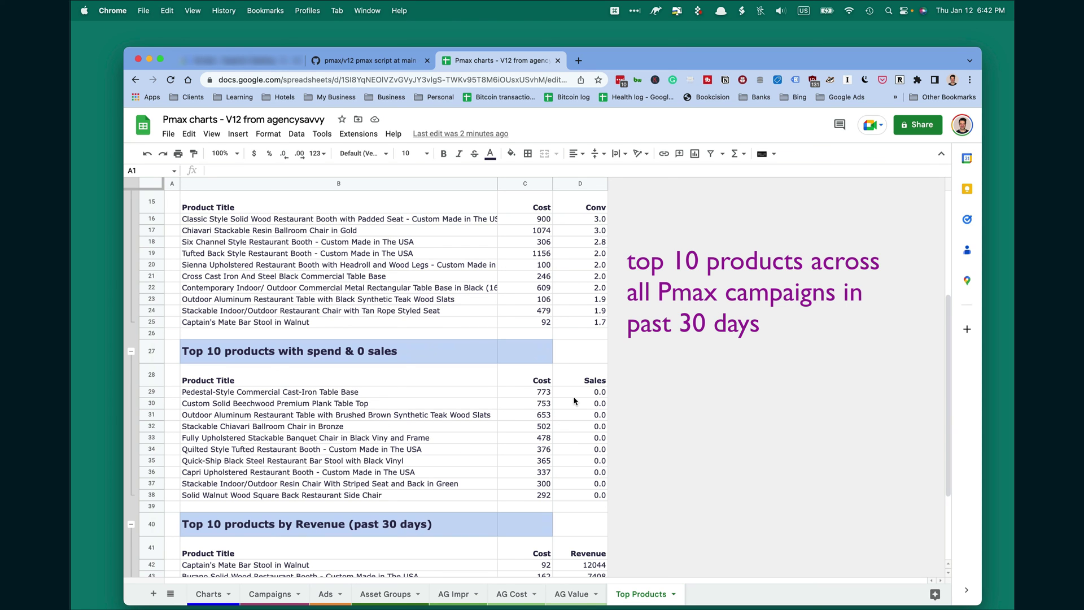
{"action": "scroll", "coordinate": [452, 405], "scroll_direction": "down", "scroll_amount": 4}
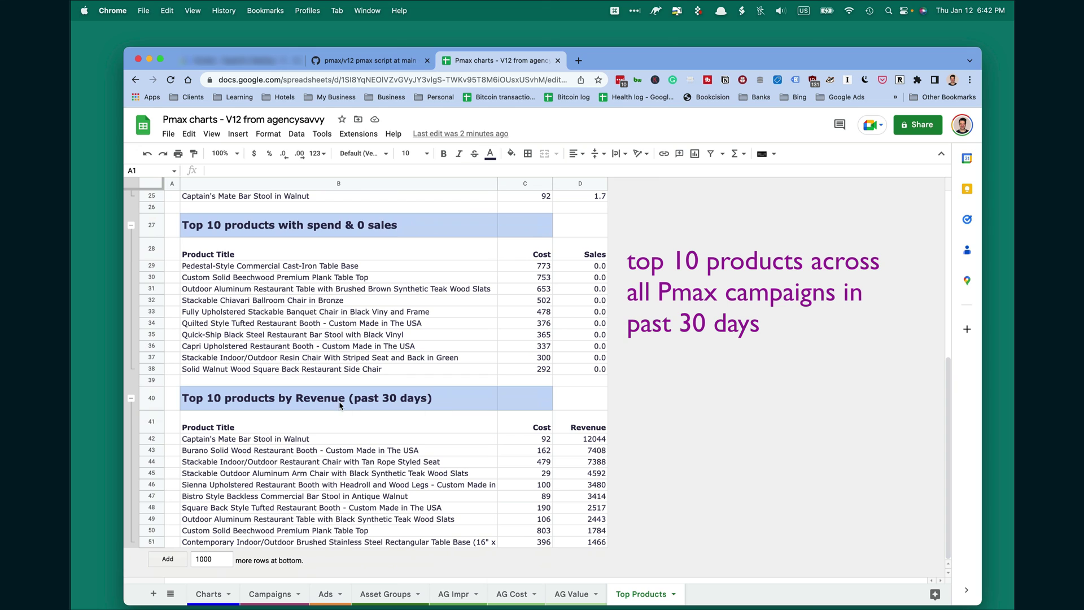